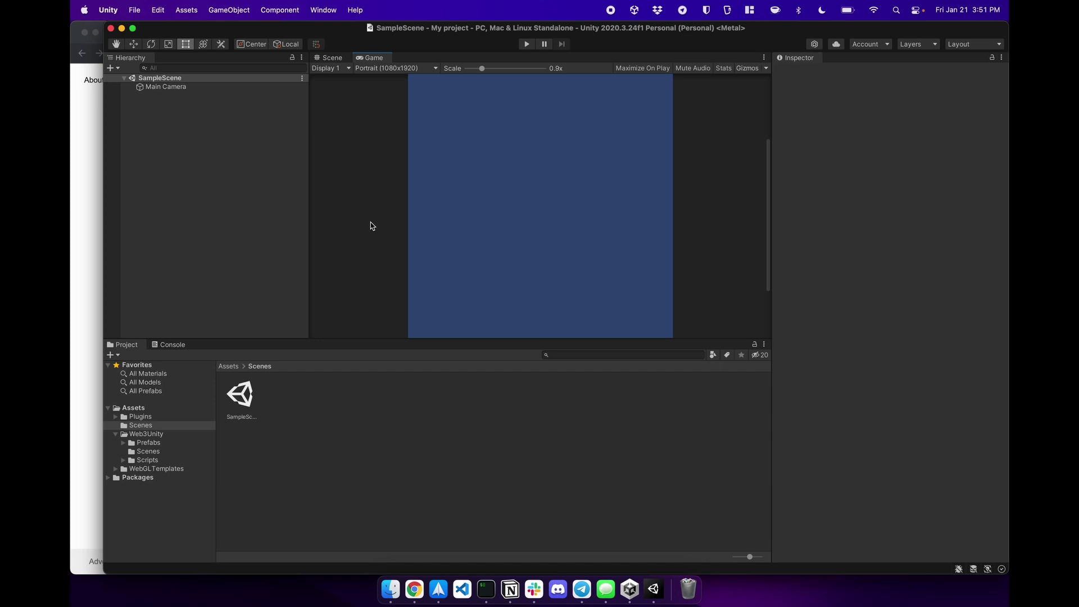
Collapse the Web3Unity folder and select the SampleScene asset in Assets/Scenes
left_click(122, 434)
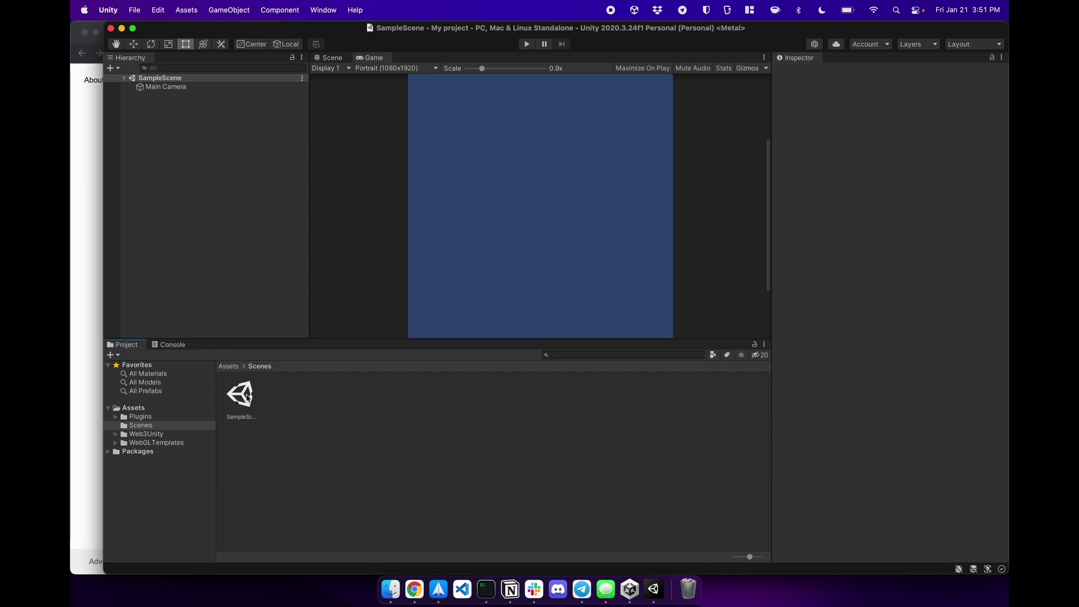
left_click(239, 396)
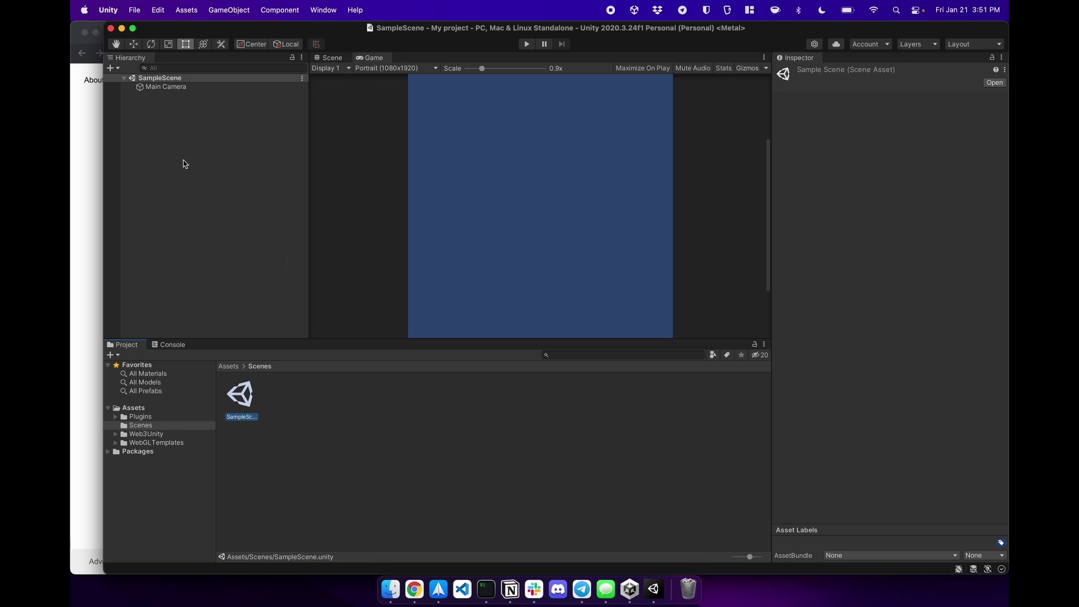
Place the SignMessageExampleCanvas prefab from Web3Unity/Prefabs/Wallet into the Hierarchy and expand it
left_click(154, 434)
double_click(242, 400)
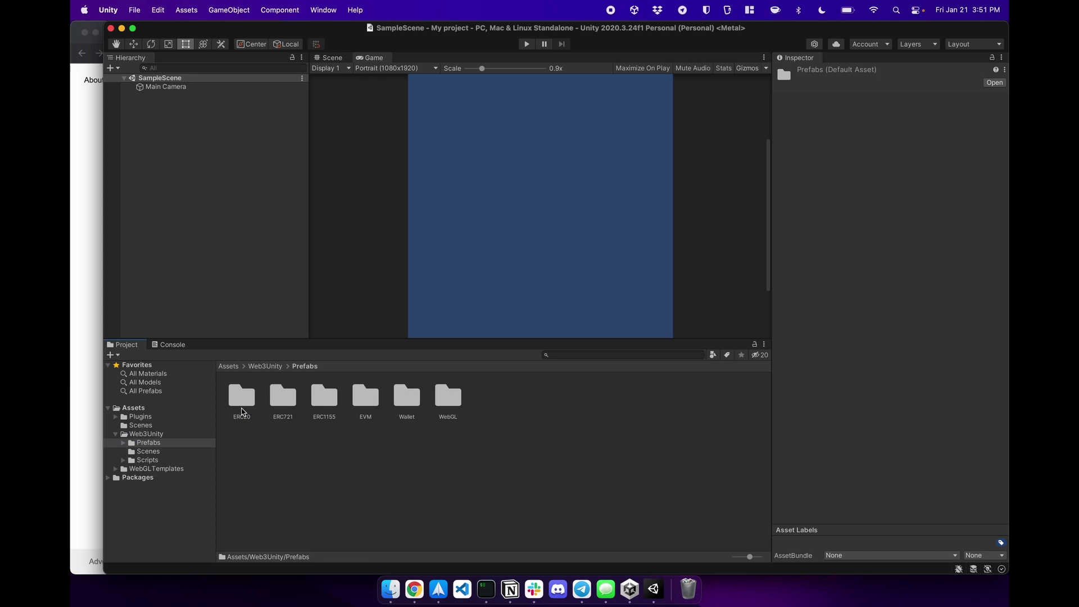
double_click(408, 396)
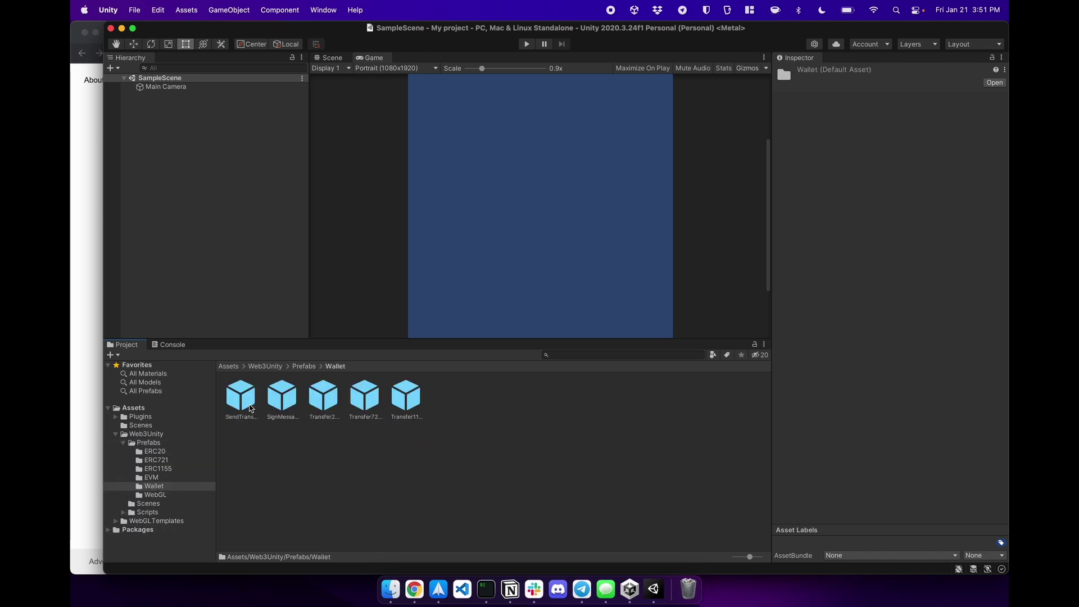
left_click(241, 398)
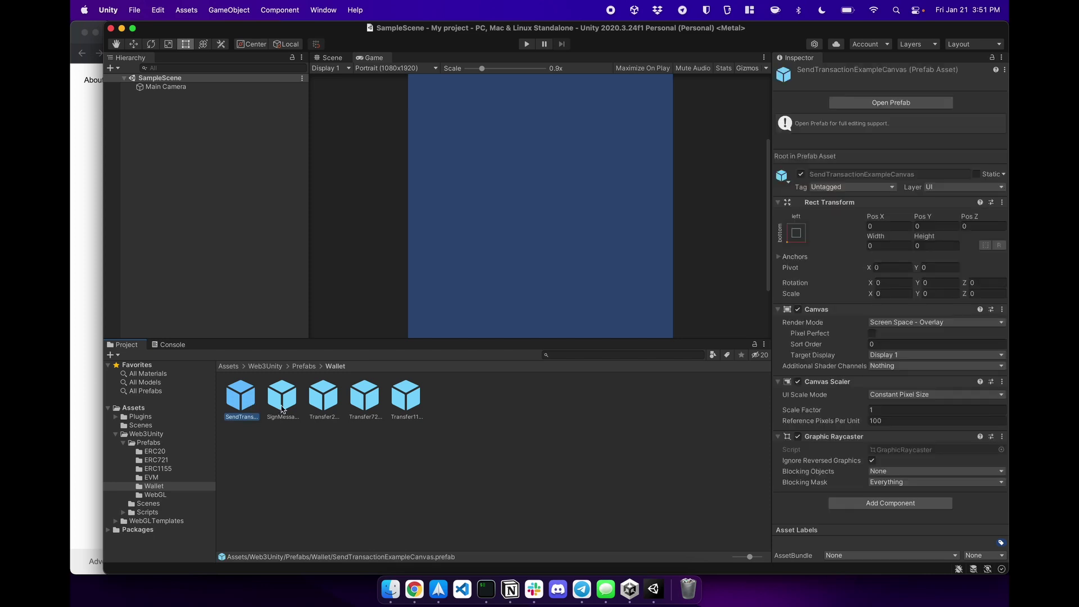
left_click(283, 404)
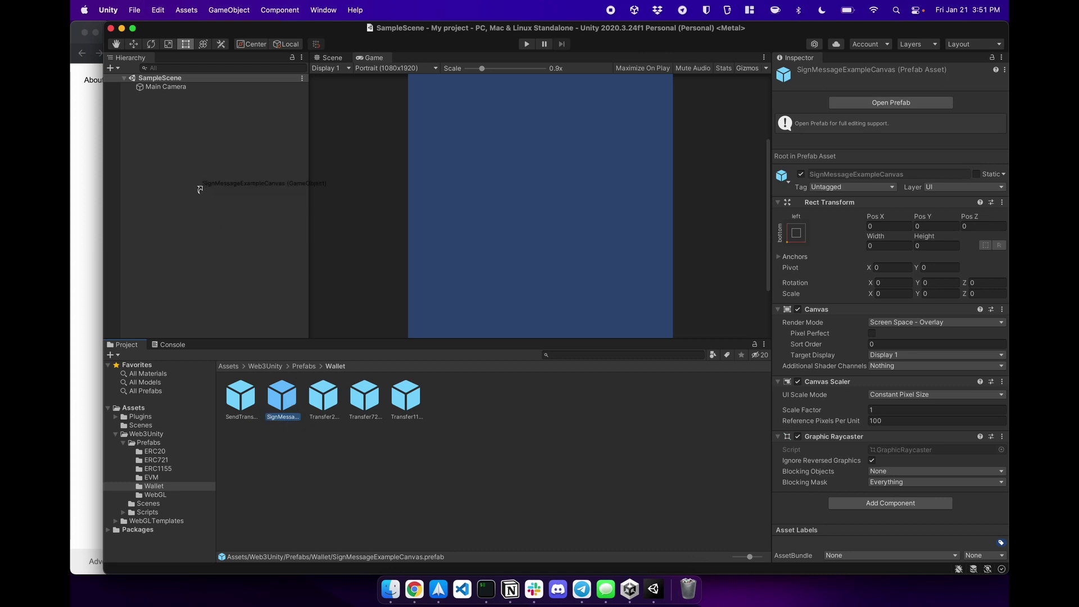
left_click_drag(288, 401, 203, 187)
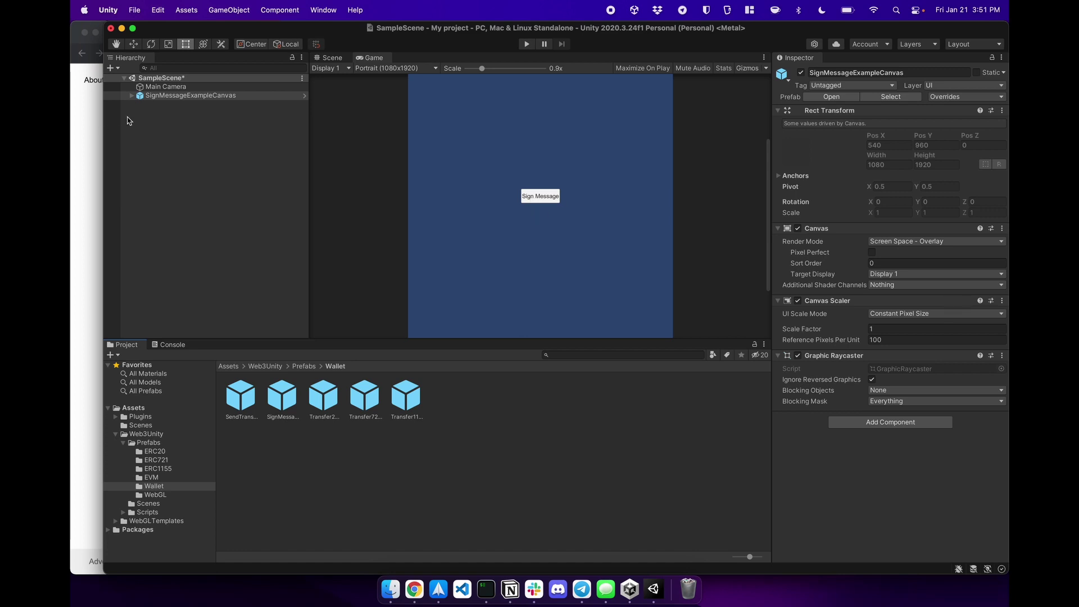
left_click(134, 99)
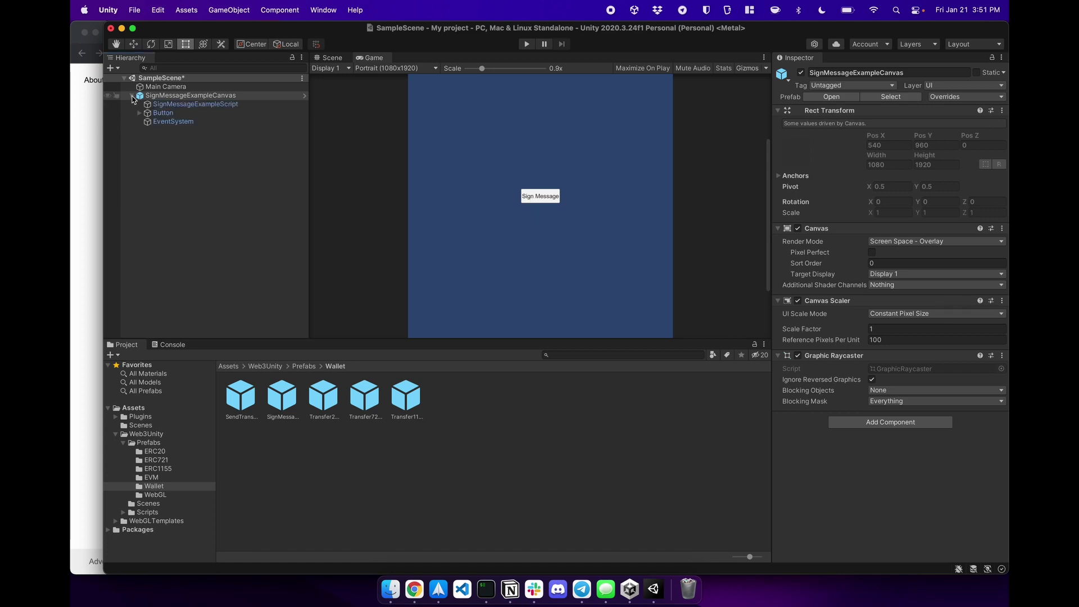
Open MobileSignMessageExample.cs and highlight the Web3Wallet.Sign("hello") and print(response) lines
left_click(195, 106)
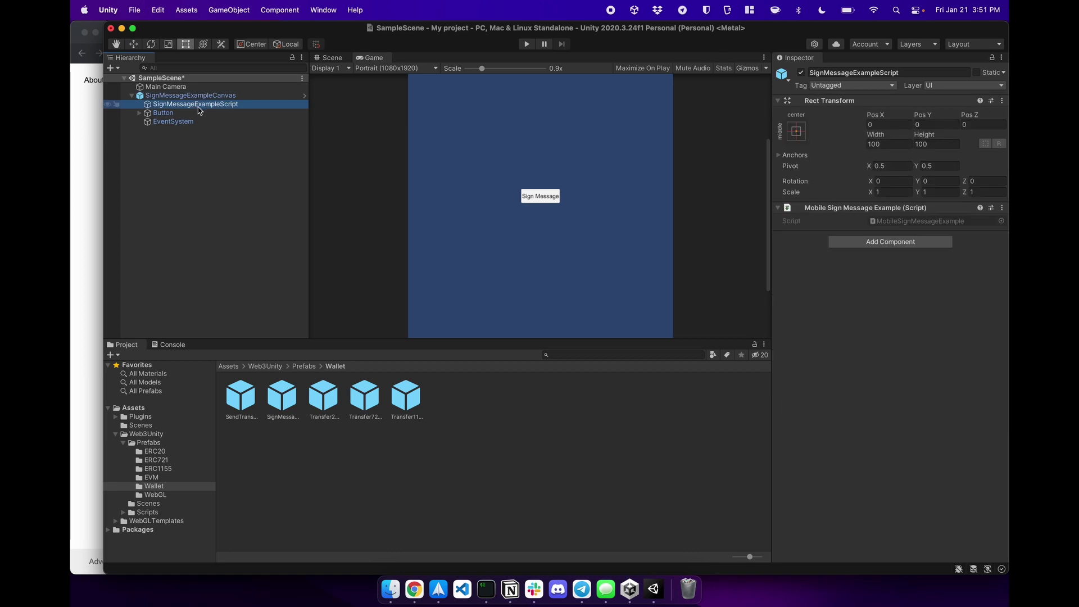
double_click(925, 222)
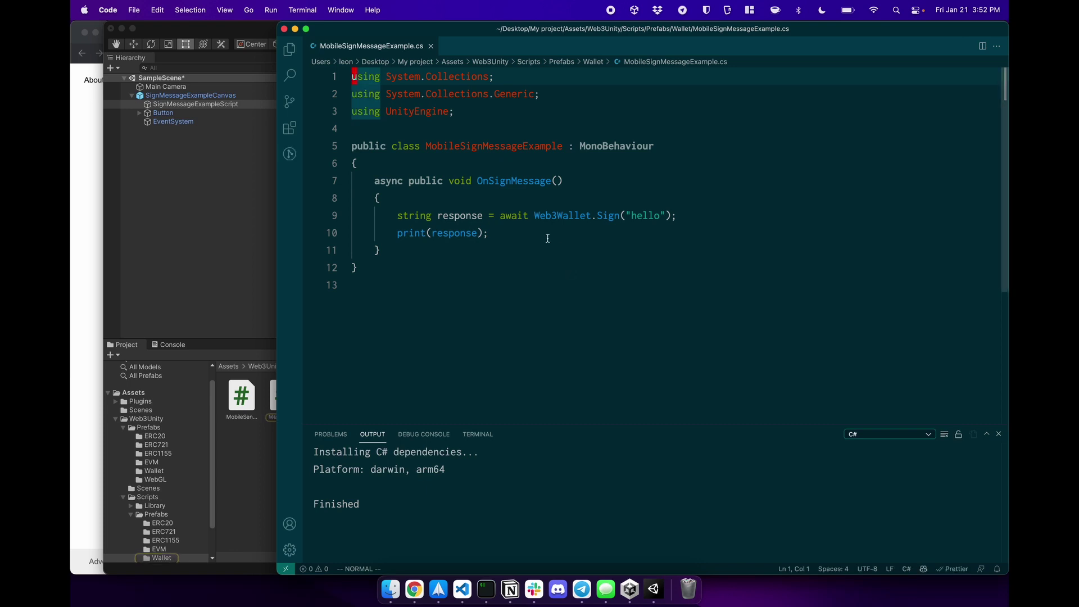
left_click_drag(534, 217, 668, 216)
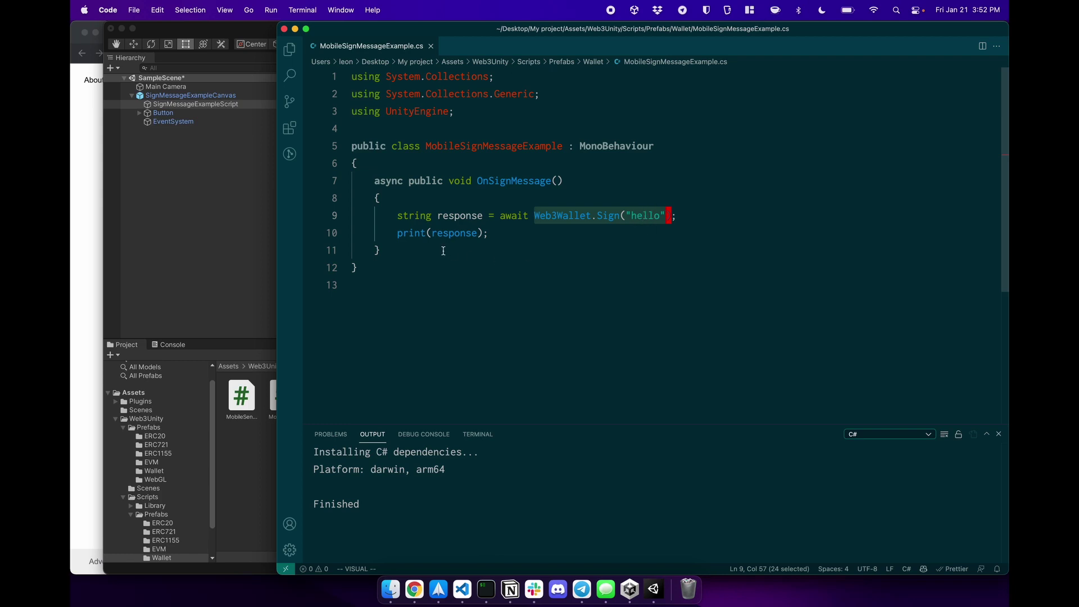
left_click_drag(398, 234, 487, 234)
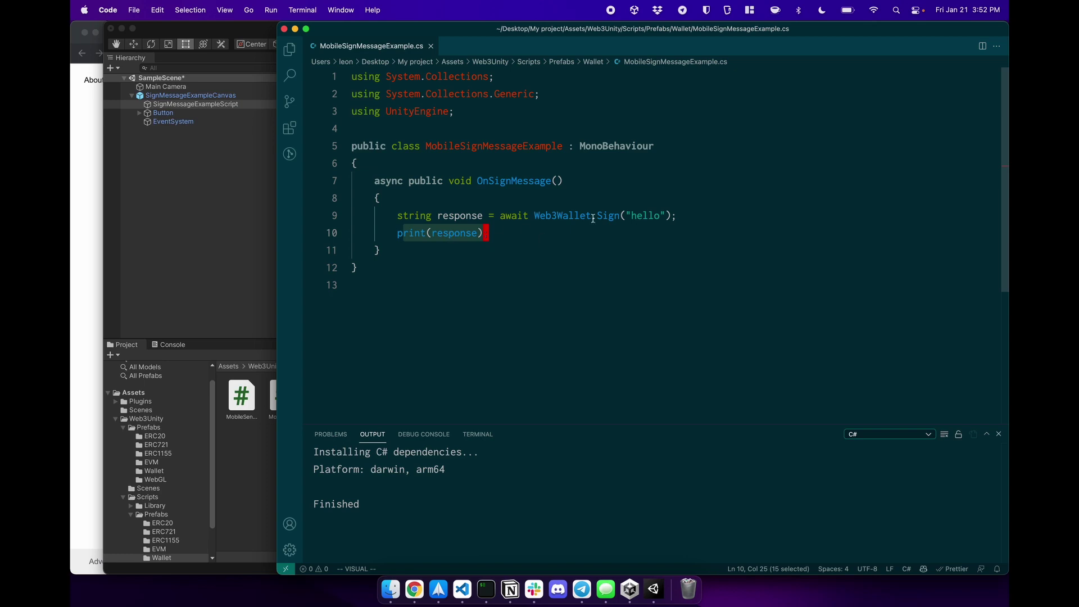
Enter play mode and sign the "hello" message via the Sign Message button
left_click(296, 28)
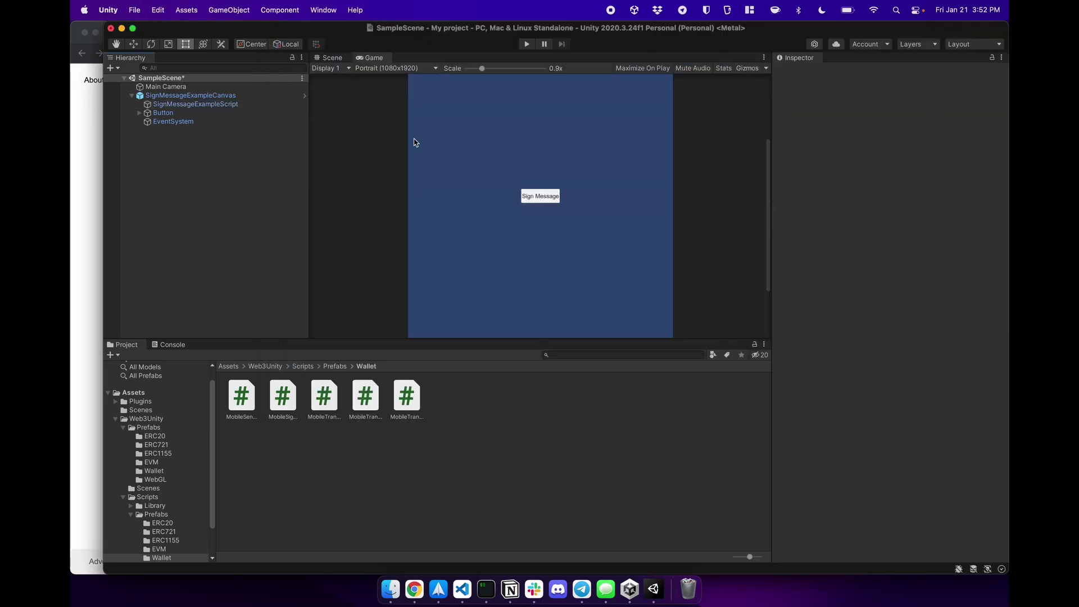
left_click(526, 44)
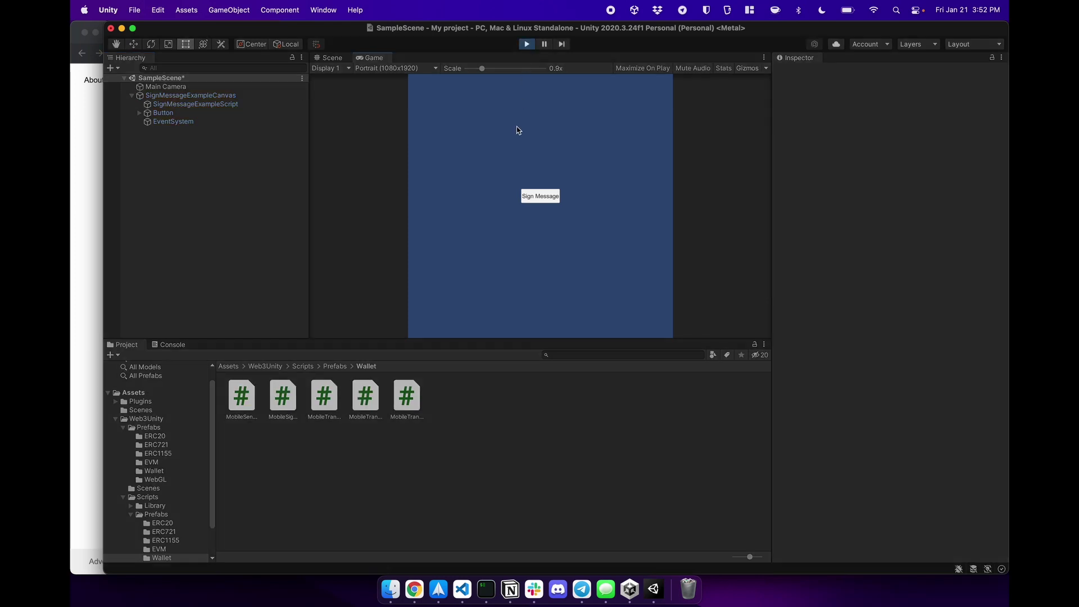
left_click(555, 203)
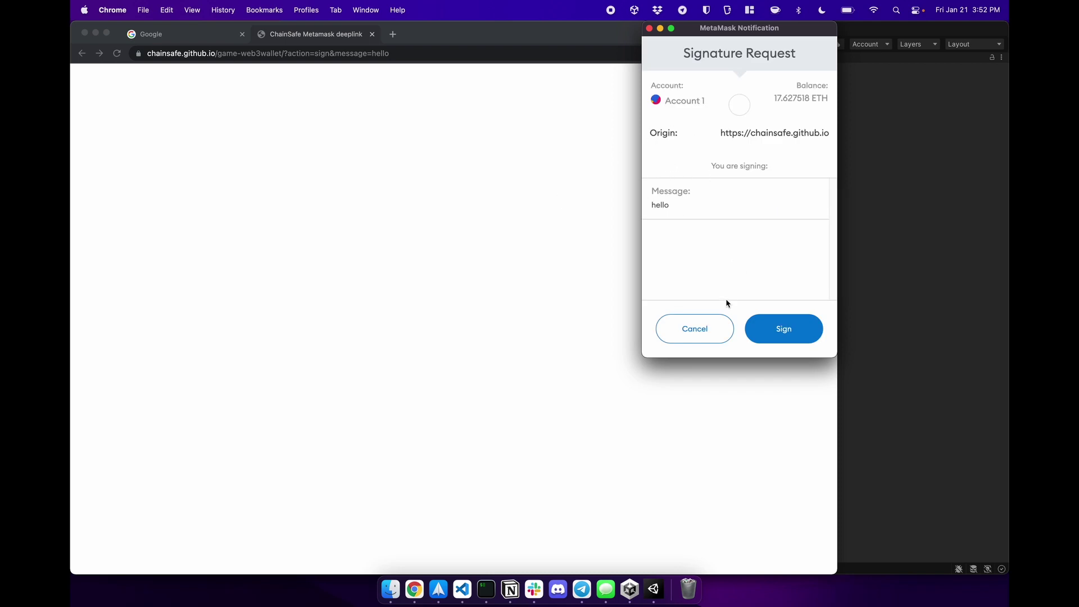
left_click_drag(671, 206, 648, 208)
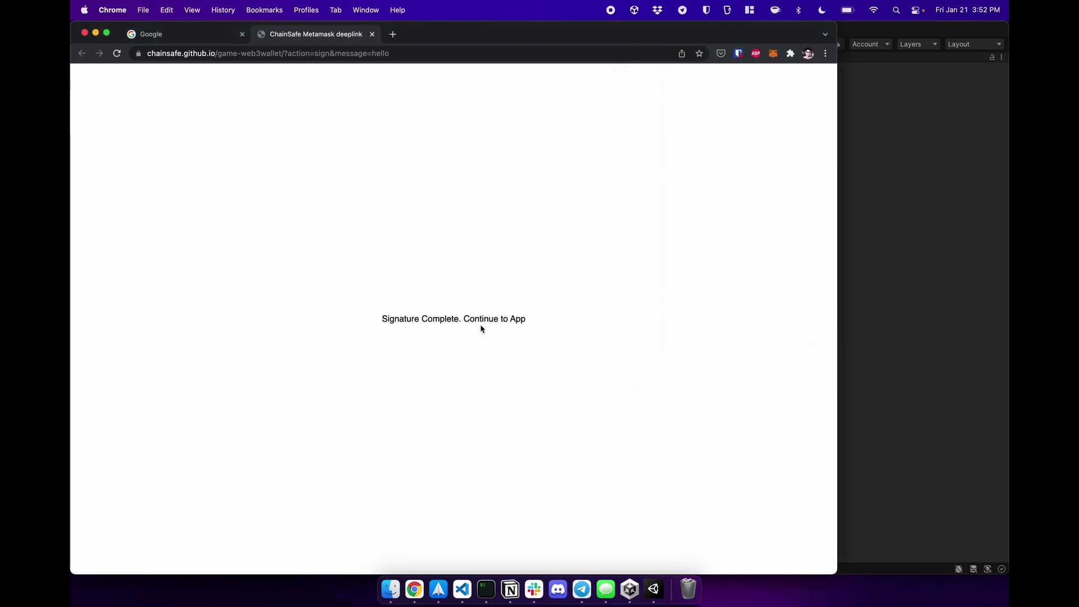
Review the logged signature hex string in the Console, then exit play mode
left_click(898, 307)
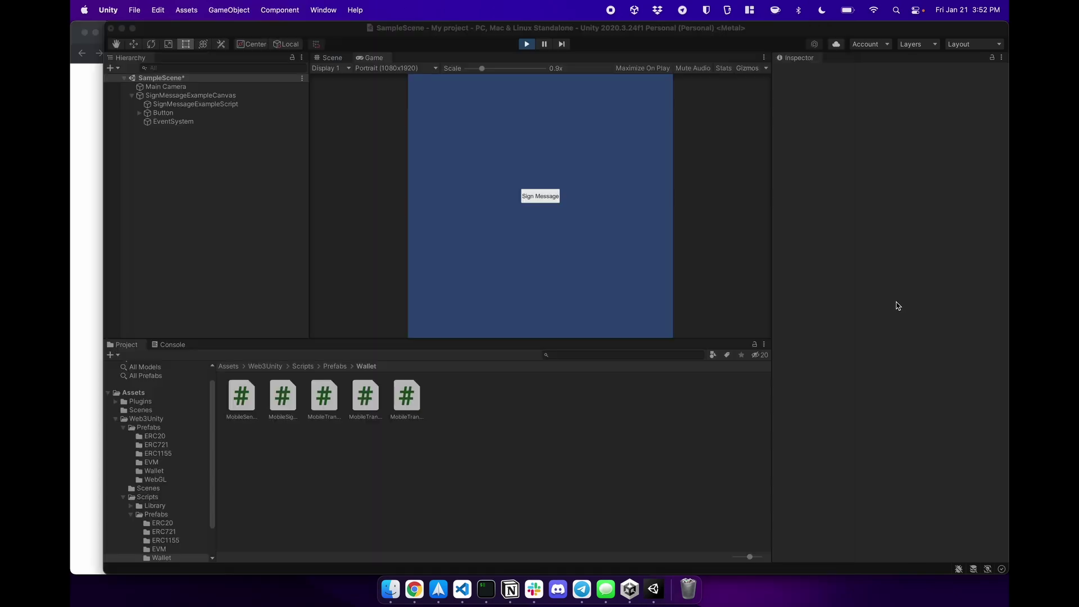
left_click(173, 345)
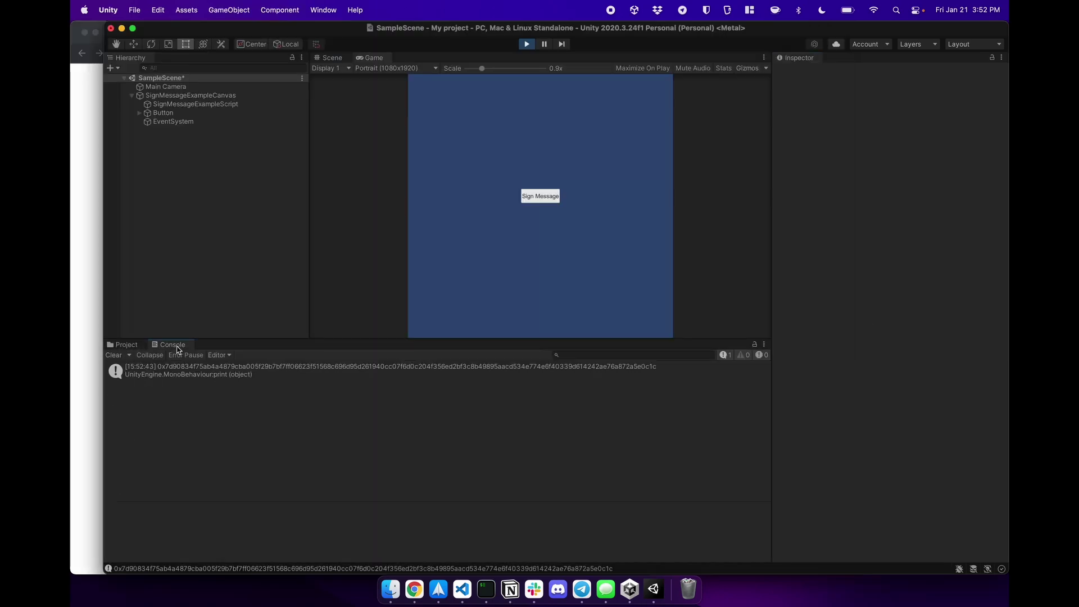
left_click(189, 371)
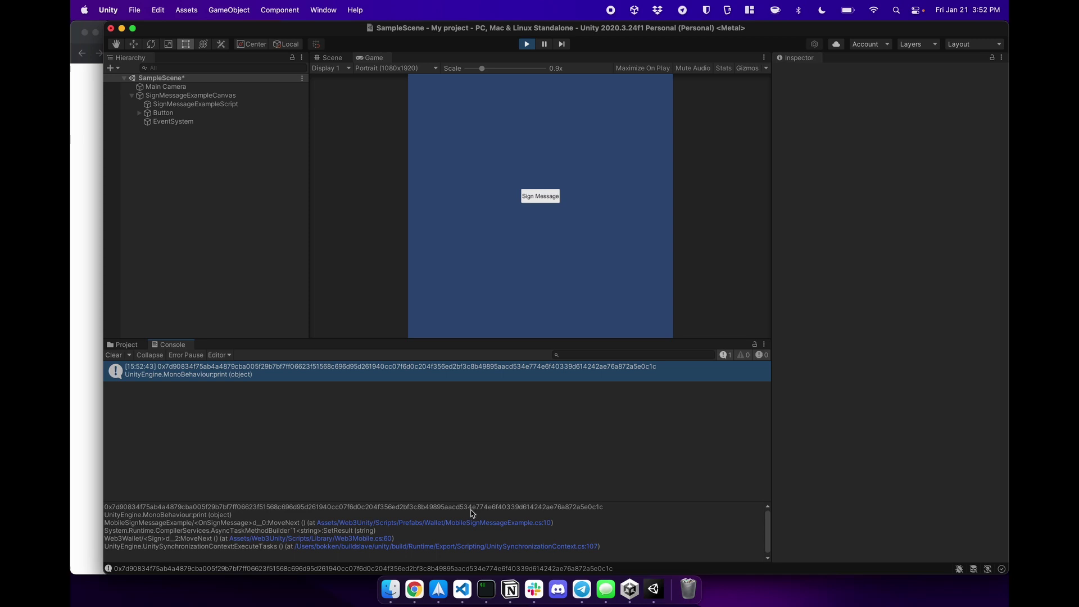
left_click_drag(106, 507, 594, 507)
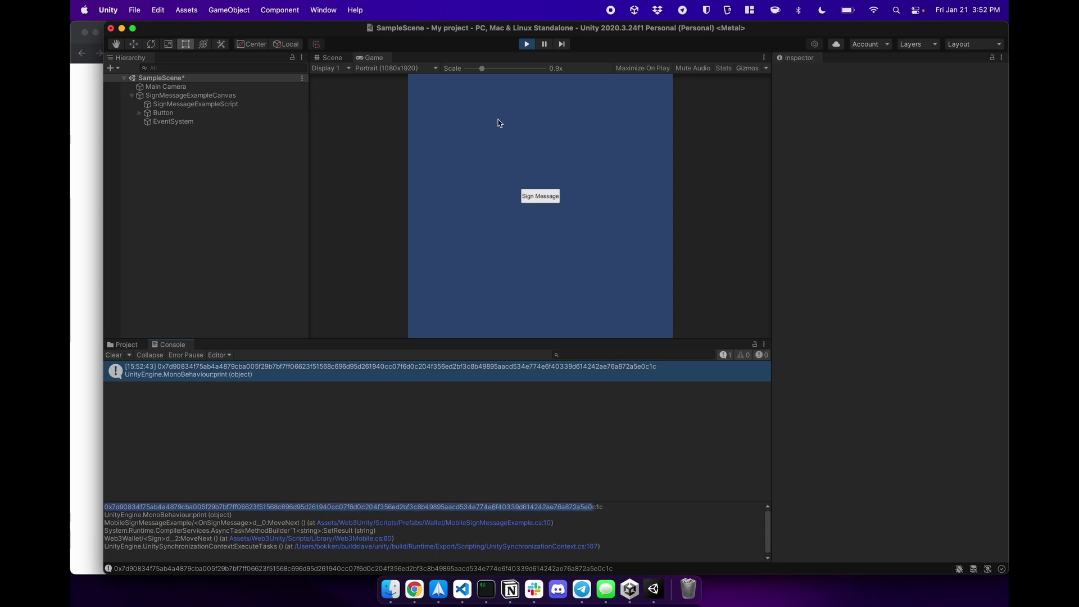
left_click(526, 44)
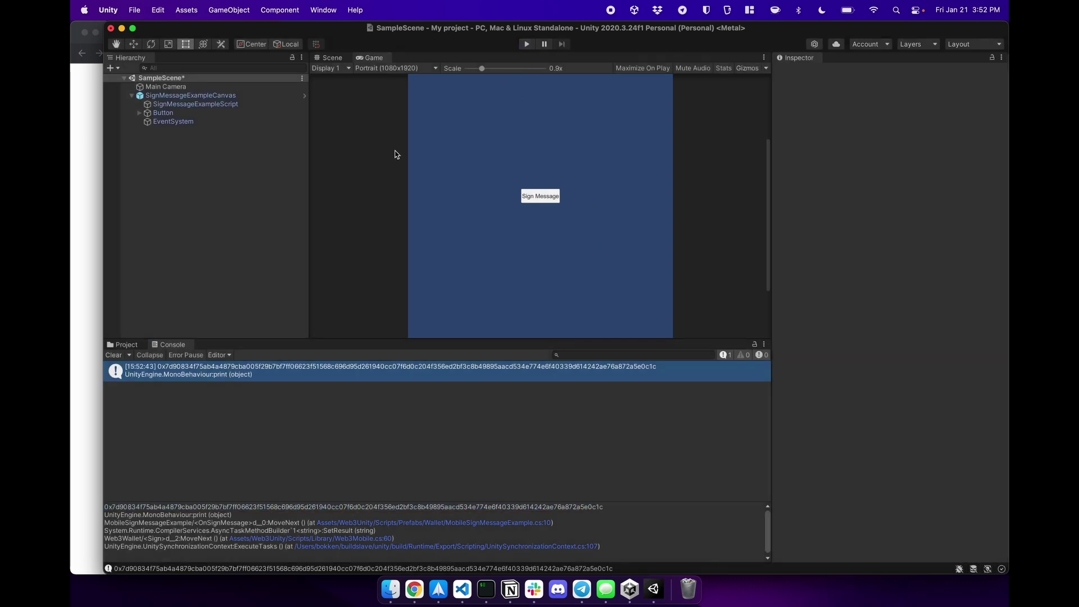
Replace SignMessageExampleCanvas and EventSystem with SendTransactionExampleCanvas and select its script object
left_click(181, 96)
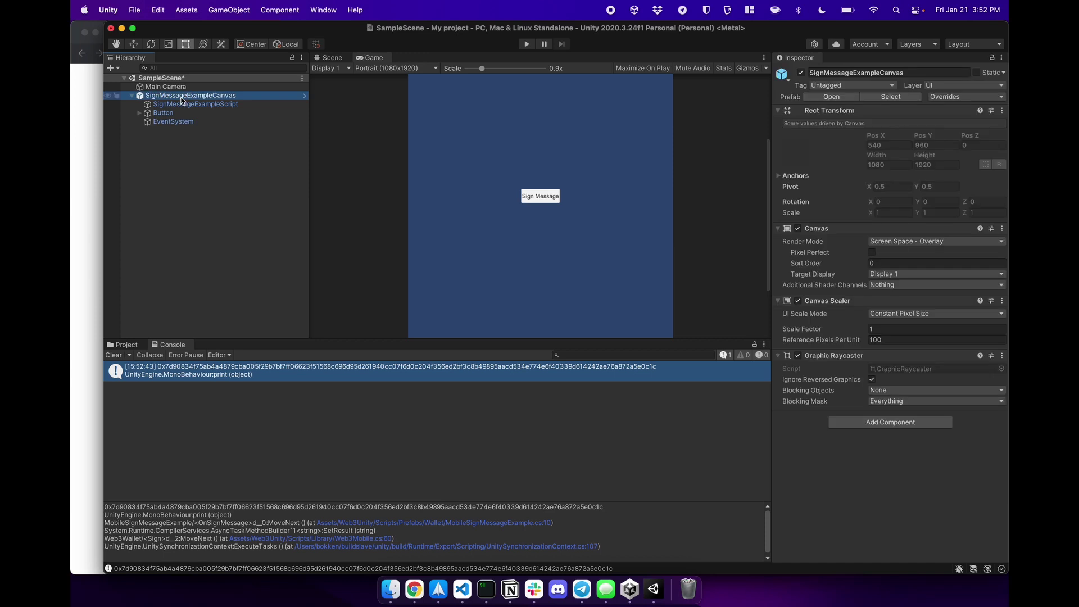
key("super+BackSpace")
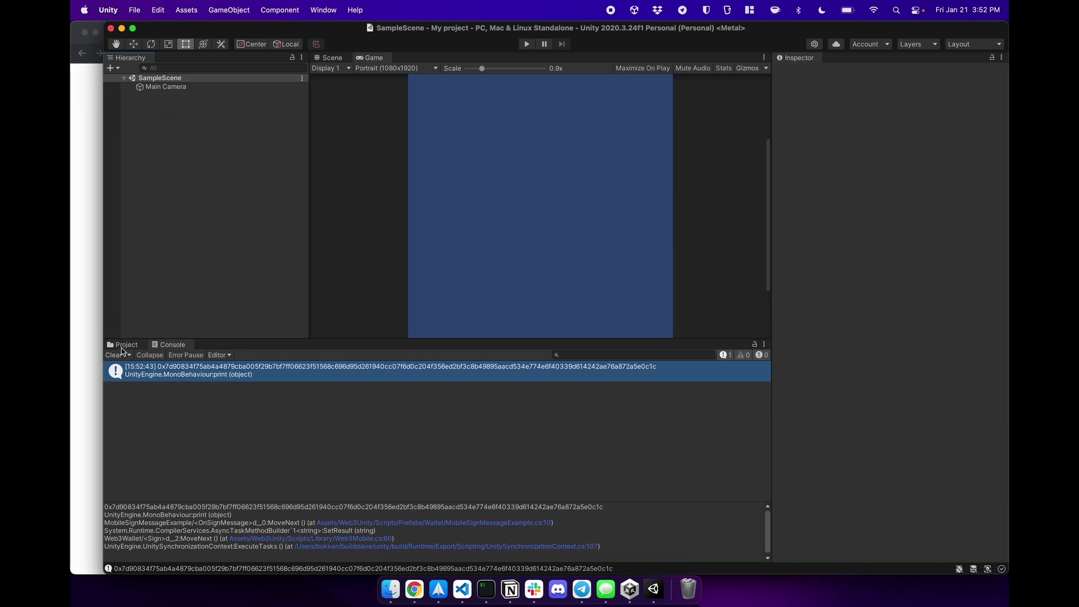
left_click(125, 344)
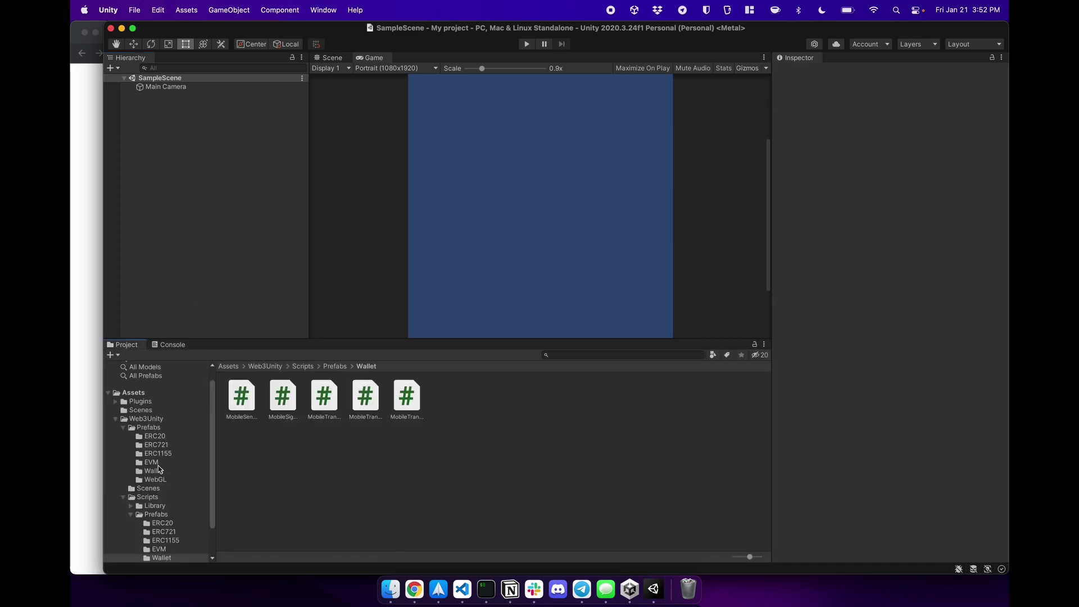
left_click(154, 470)
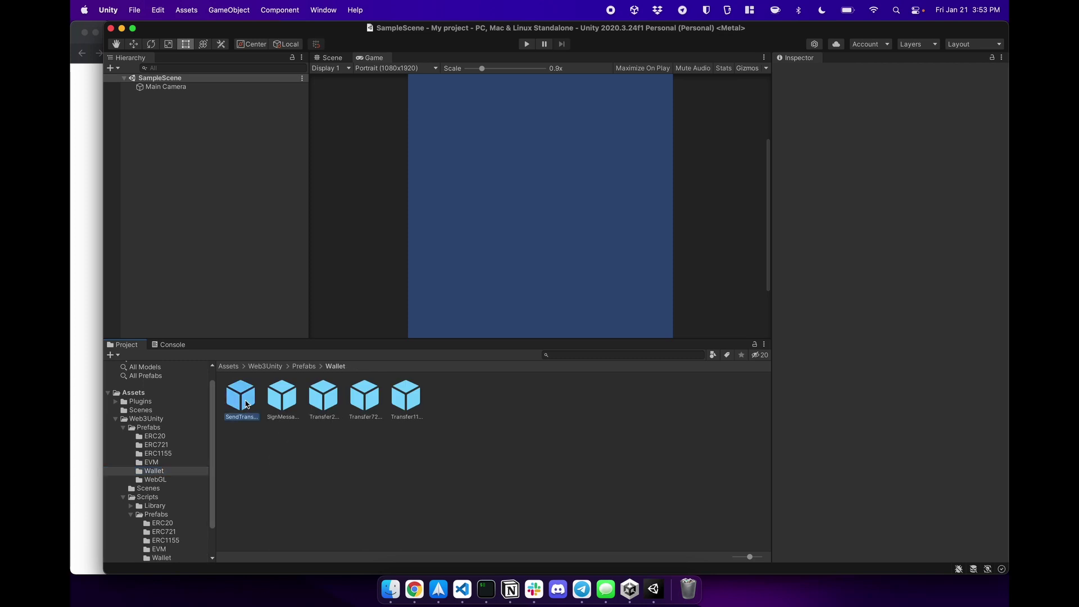
left_click_drag(240, 399, 236, 175)
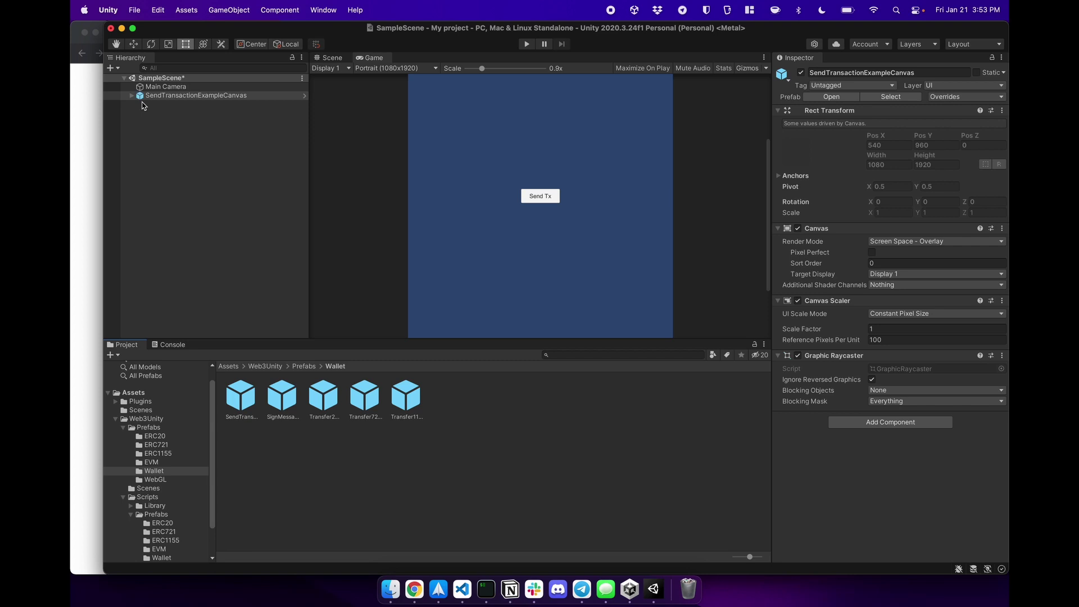
left_click(139, 96)
left_click(199, 104)
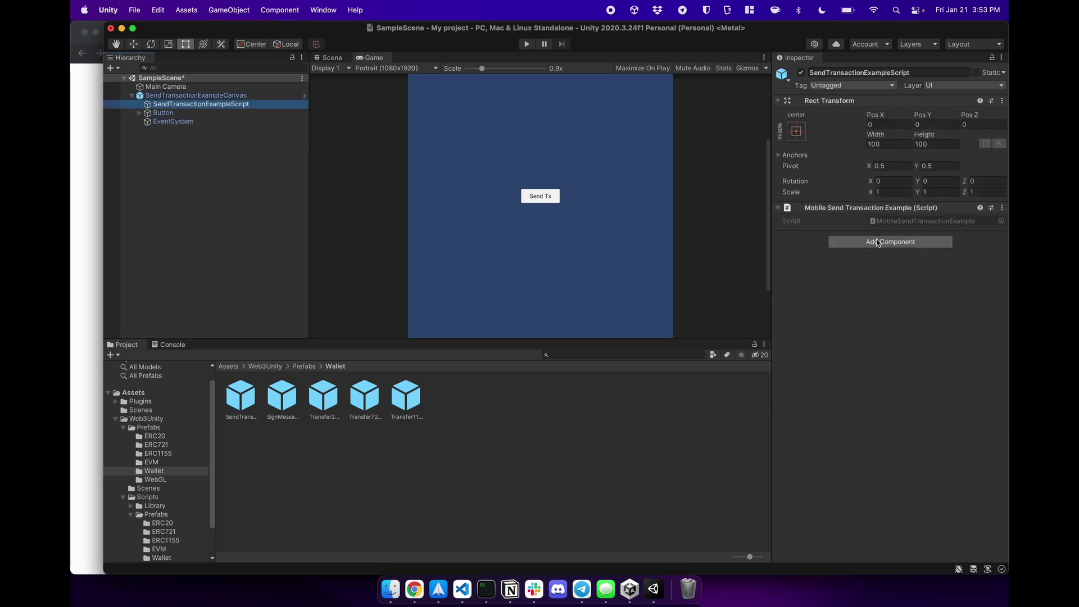
Walk through MobileSendTransactionExample.cs: chainId, recipient address, wei value and SendTransaction call
double_click(907, 222)
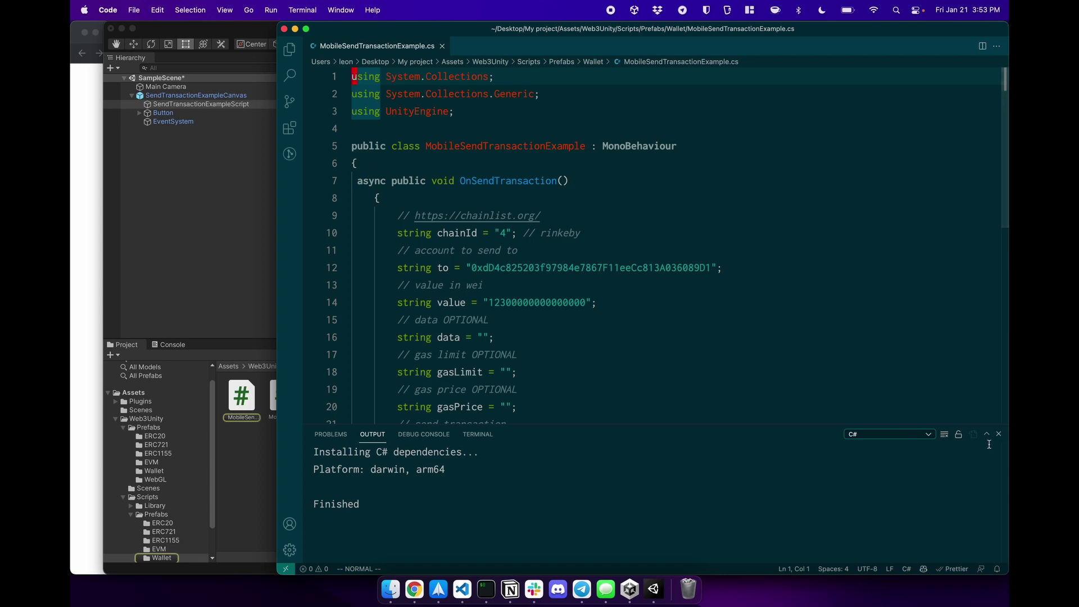
key("super+j")
scroll(654, 321, "down", 2)
scroll(653, 321, "down", 1)
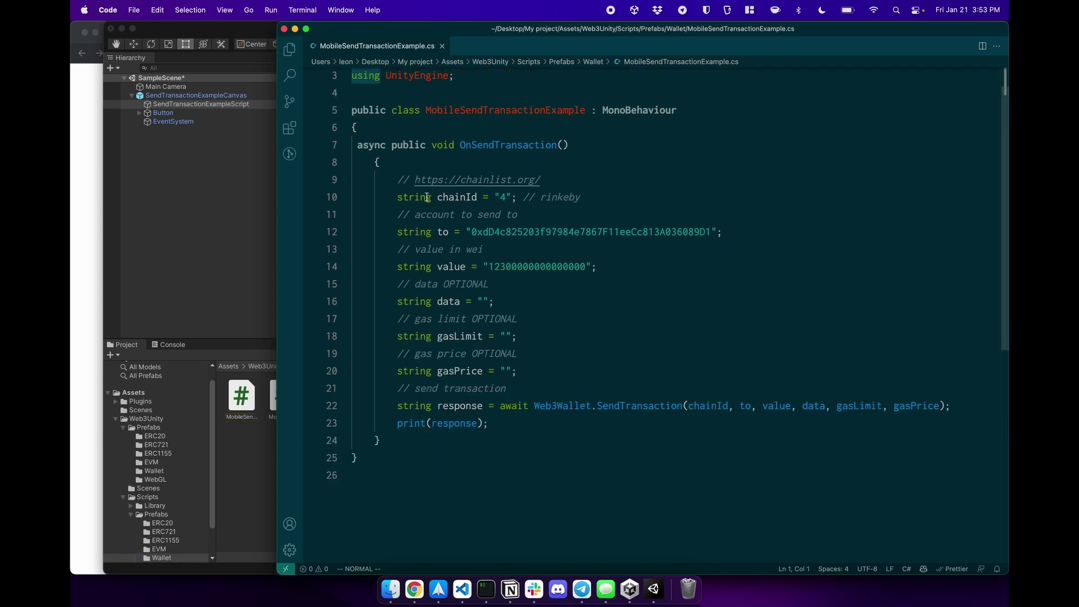
left_click_drag(412, 197, 507, 197)
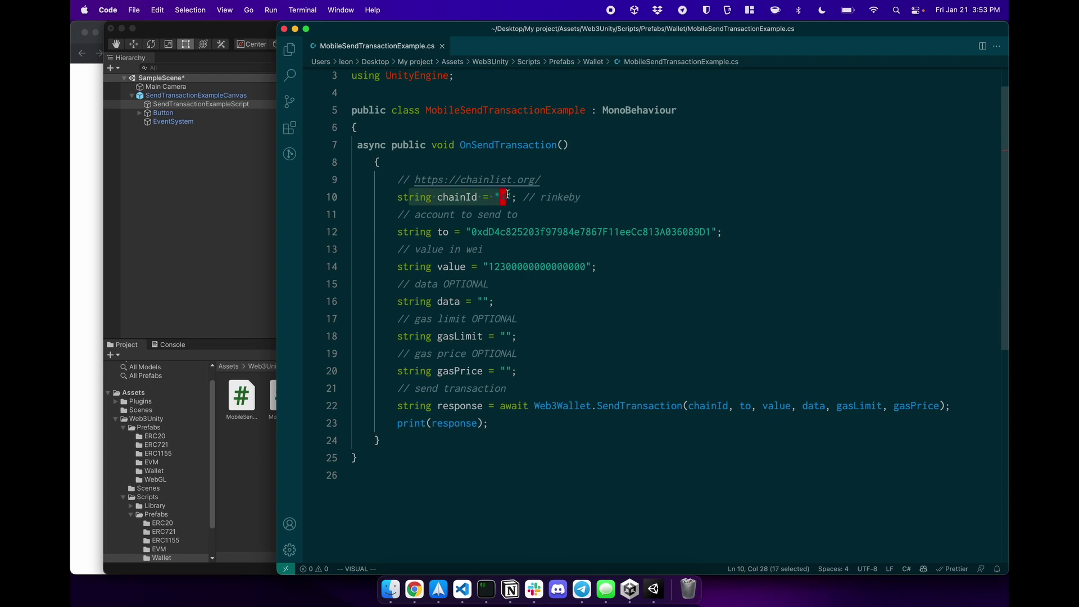
type("4")
key("Escape")
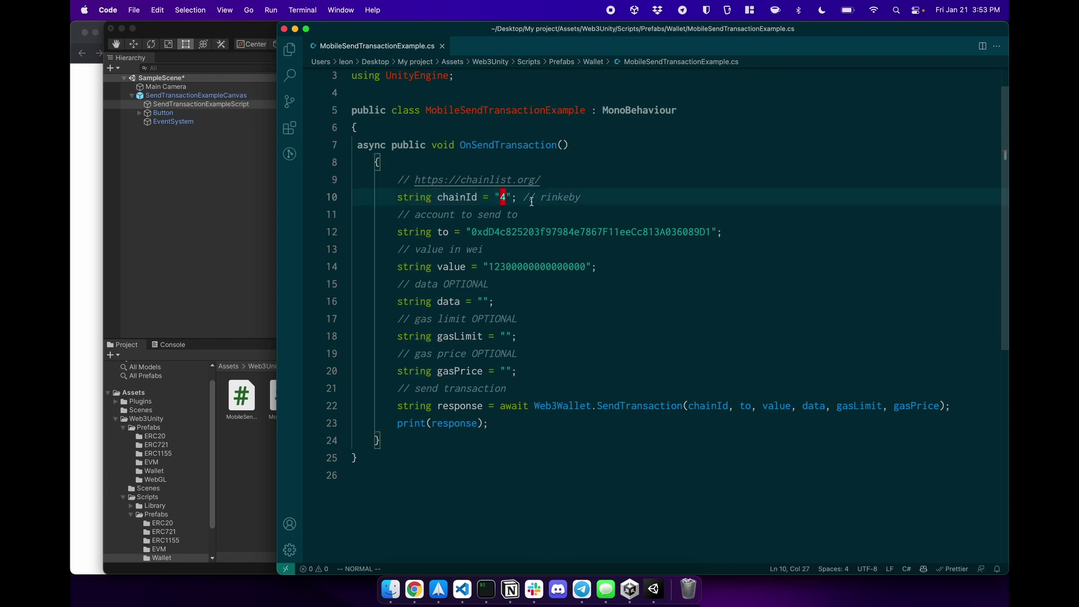
left_click_drag(533, 196, 580, 197)
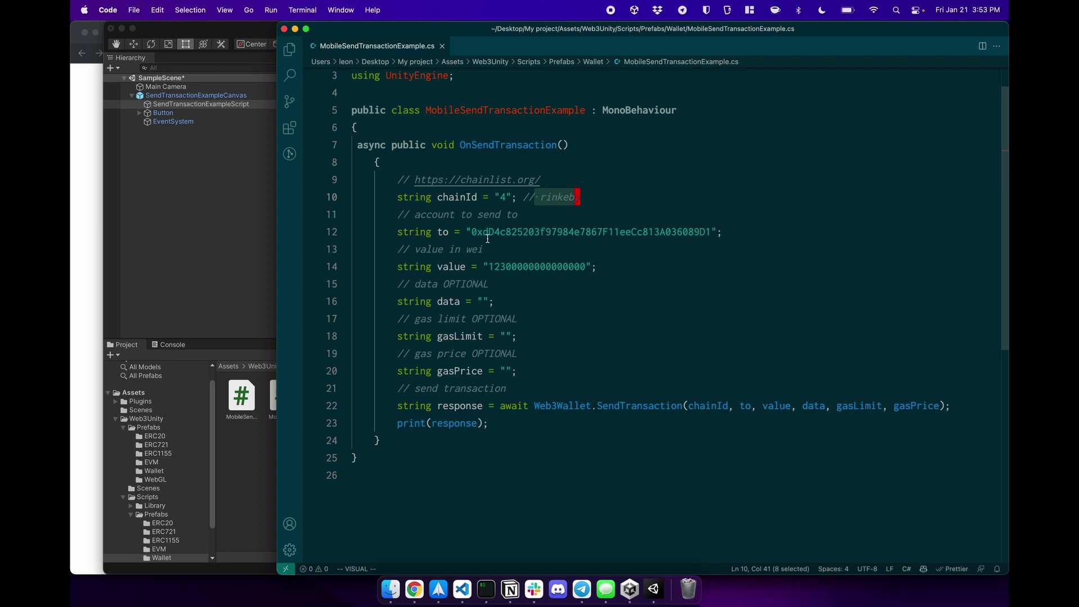
left_click_drag(472, 232, 634, 233)
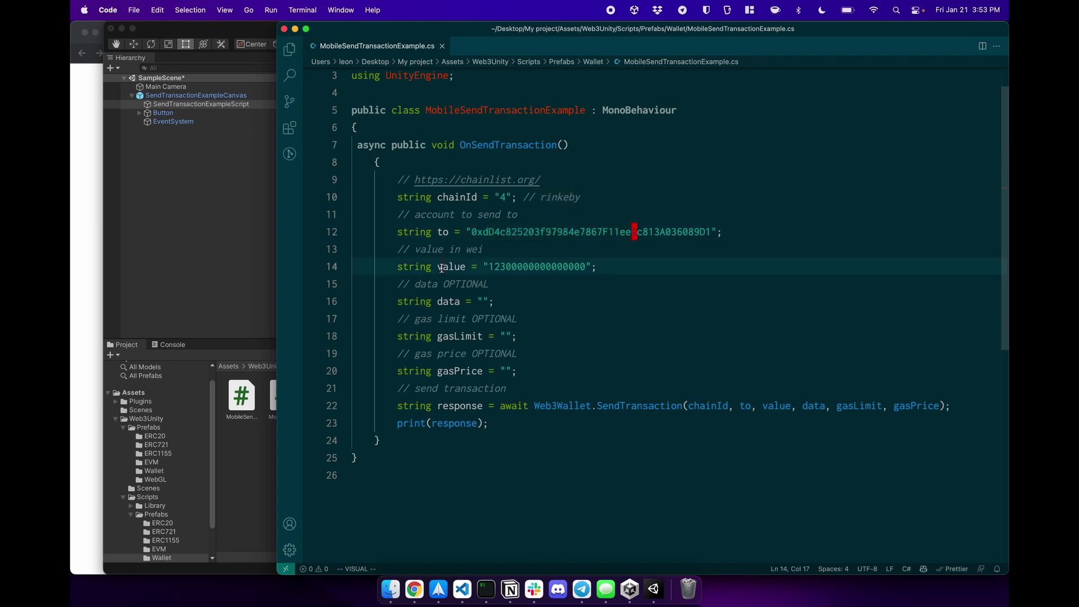
left_click_drag(441, 267, 582, 267)
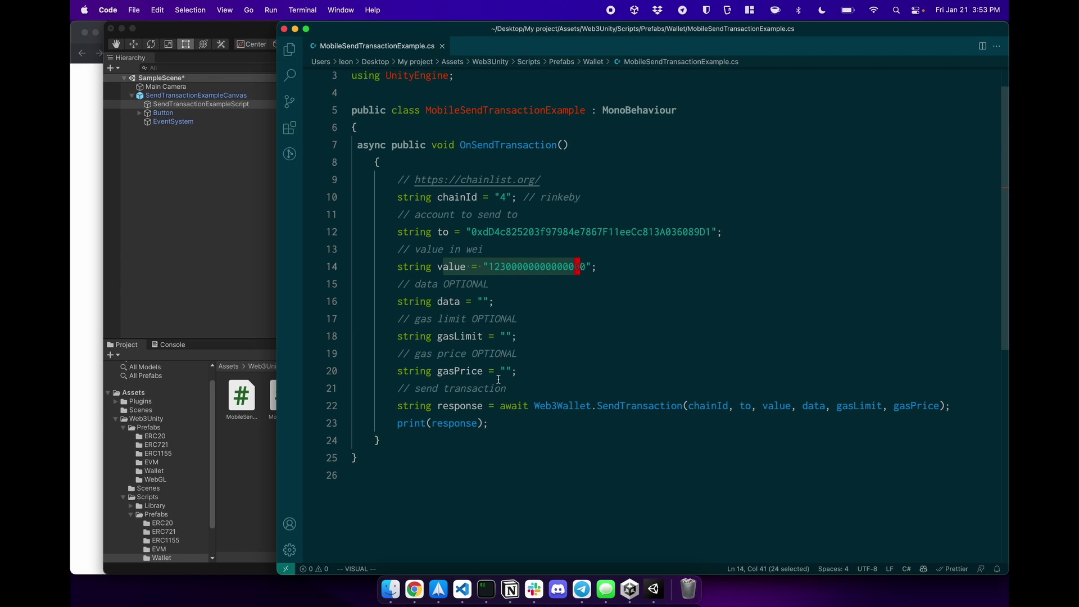
left_click_drag(536, 405, 681, 409)
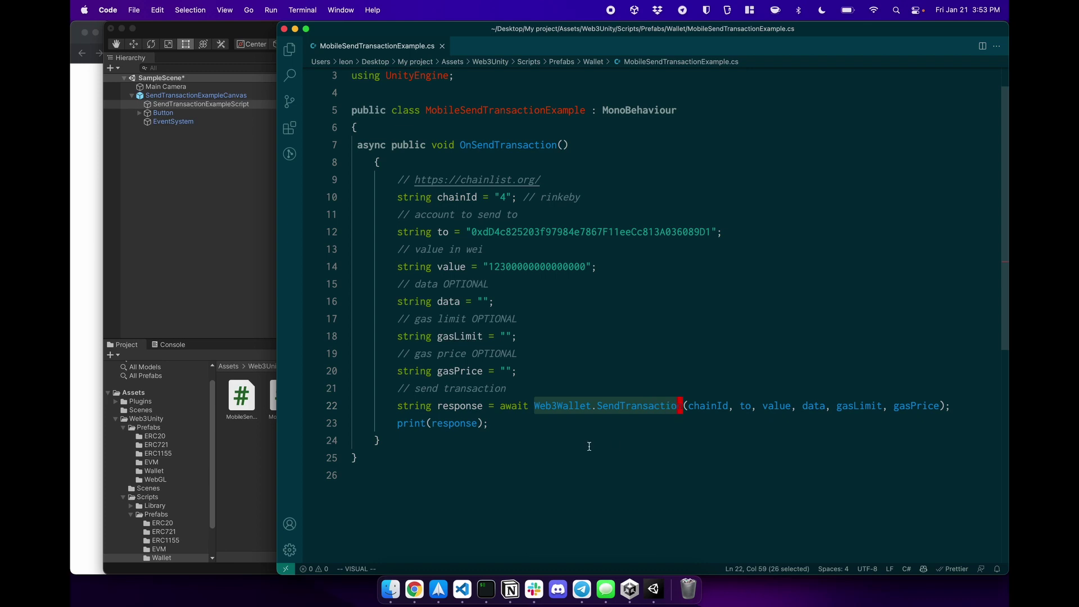
left_click_drag(431, 423, 477, 423)
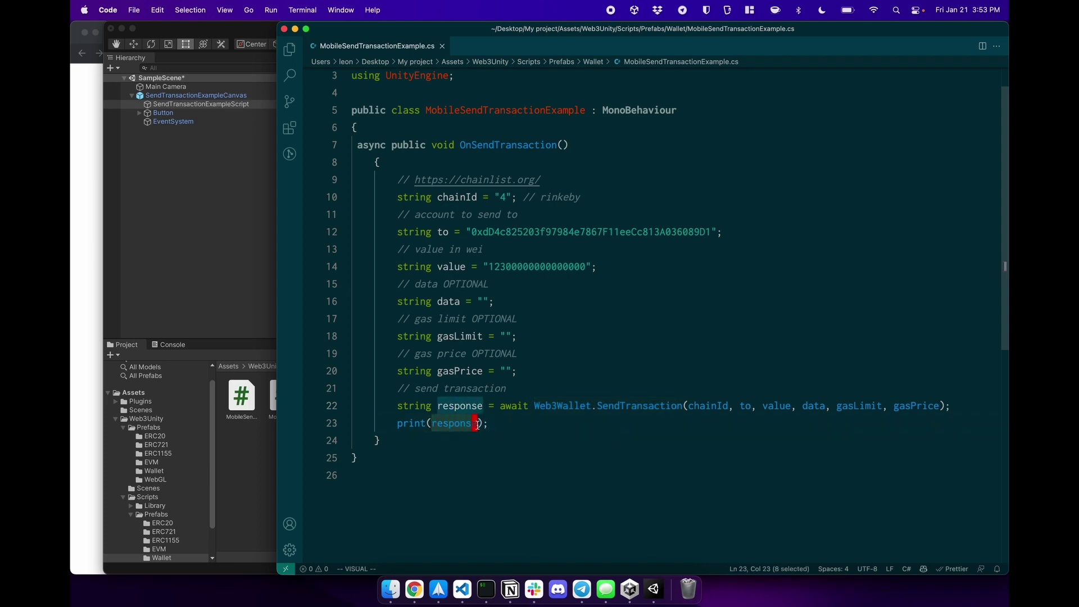
Run the scene and confirm the 0.0123 ETH send request in MetaMask
left_click(197, 238)
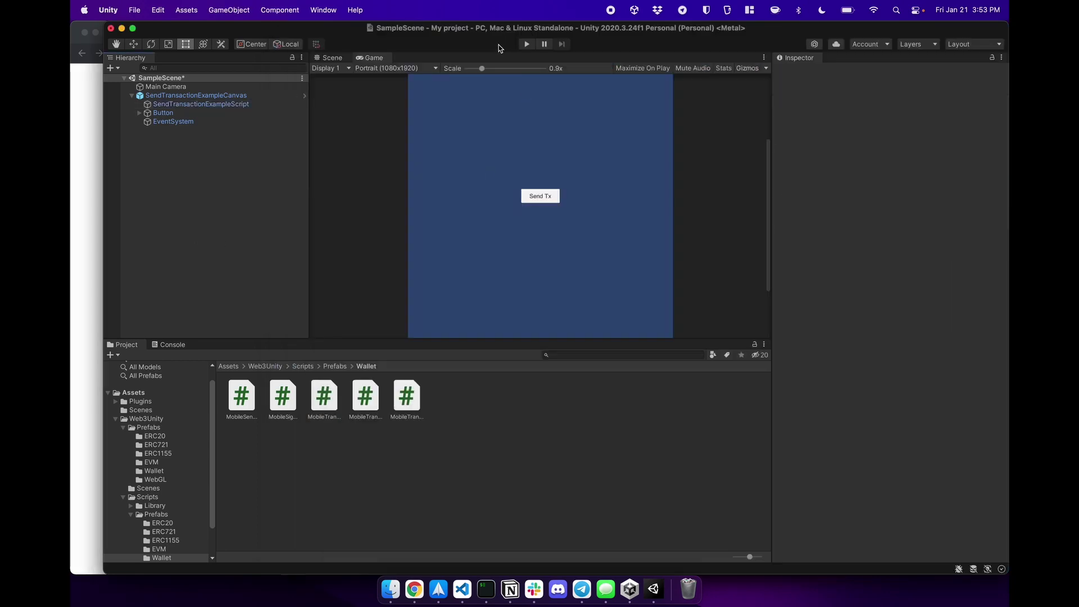
left_click(526, 44)
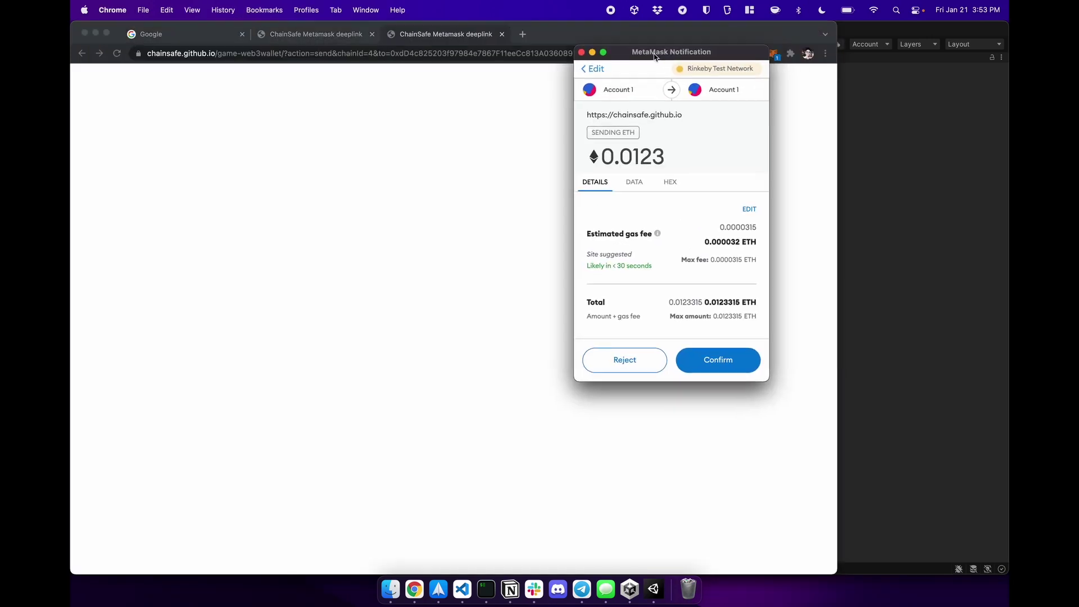
left_click_drag(733, 28, 597, 54)
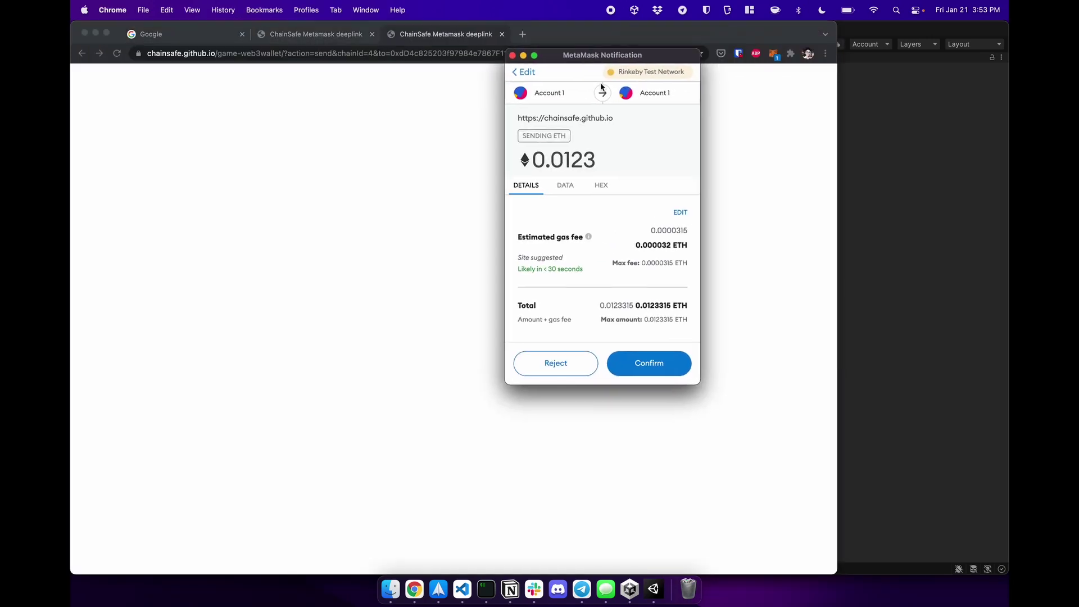
left_click(658, 93)
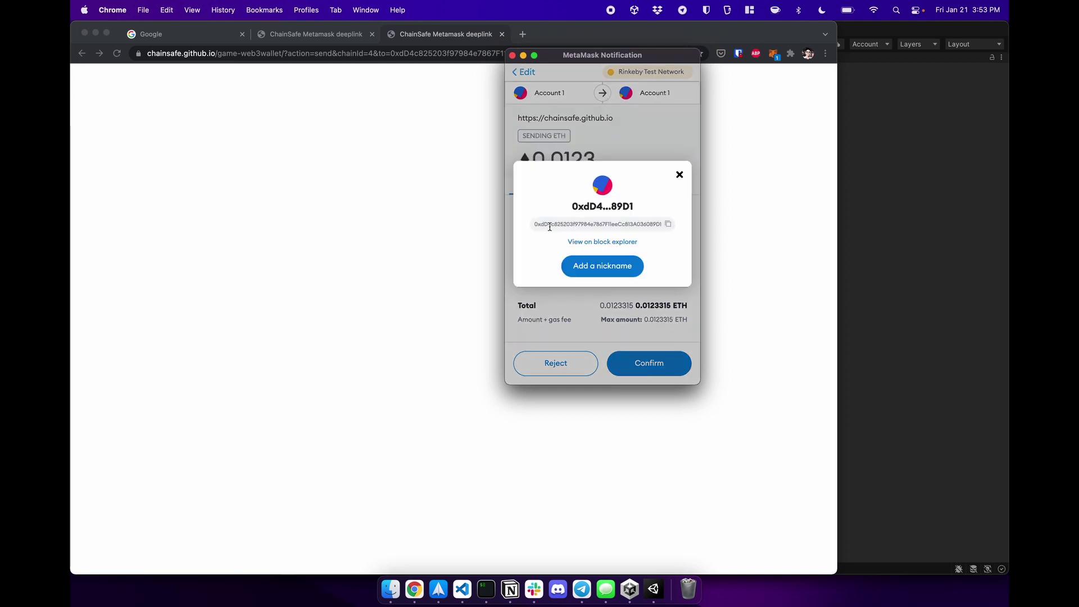
left_click(679, 176)
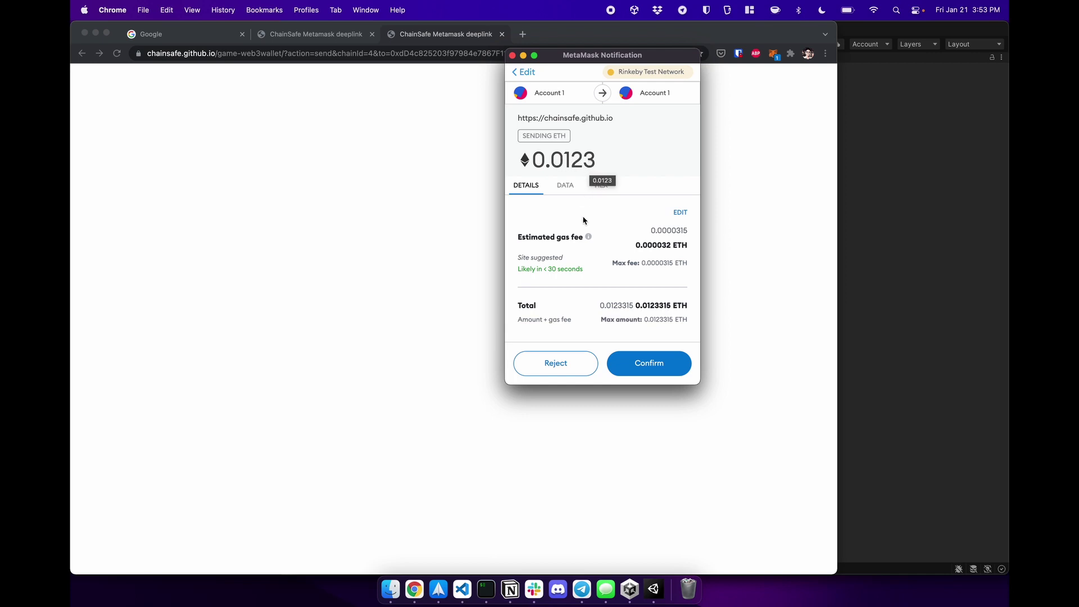
left_click(650, 365)
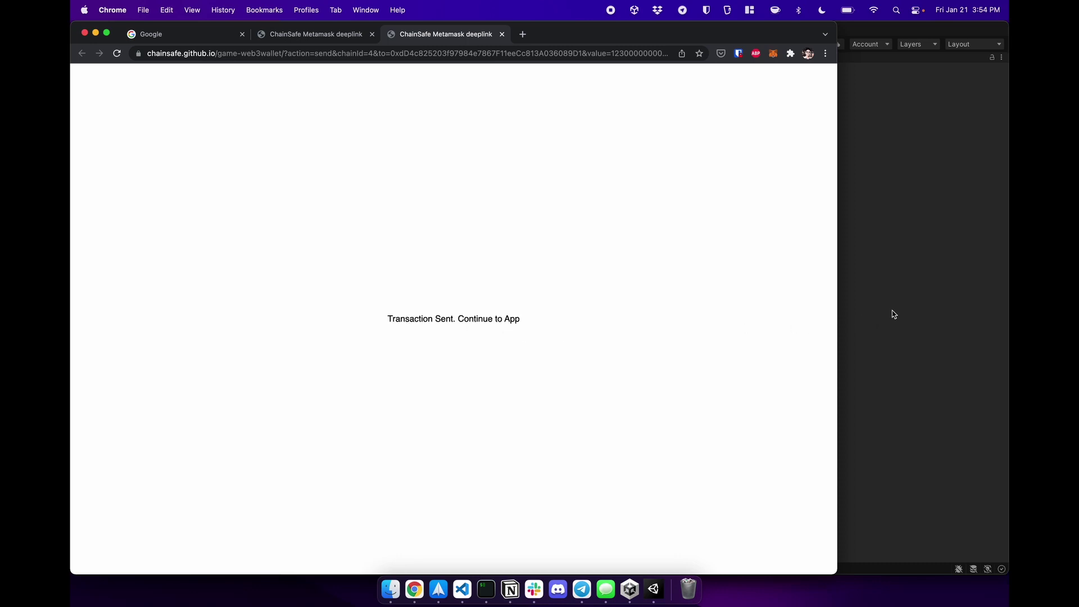
Copy the transaction hash from the Console log entry's details
left_click(893, 314)
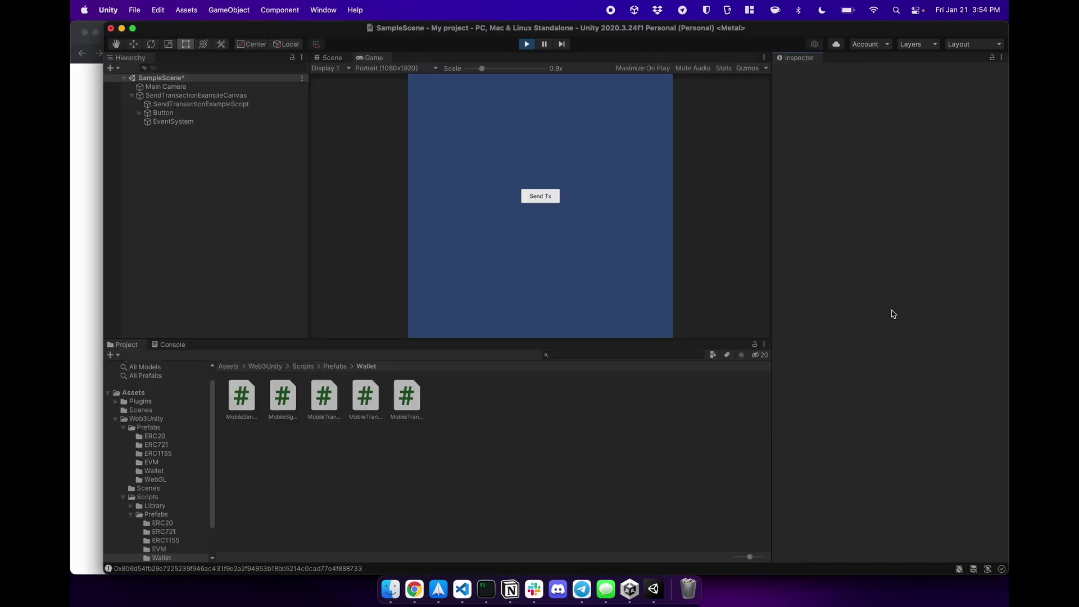
left_click(171, 346)
left_click(190, 370)
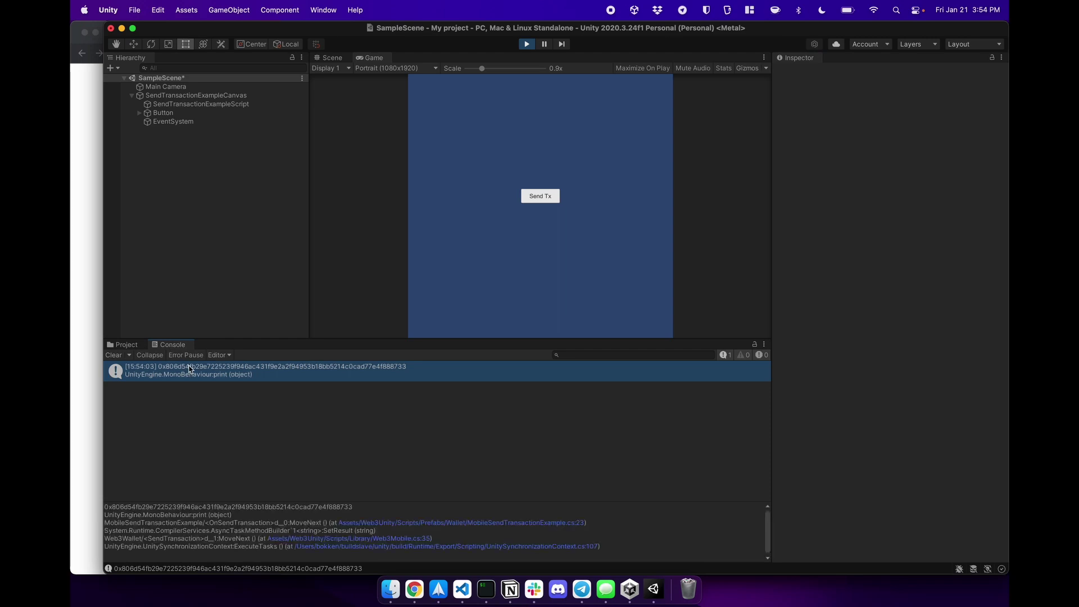
left_click_drag(369, 509, 104, 507)
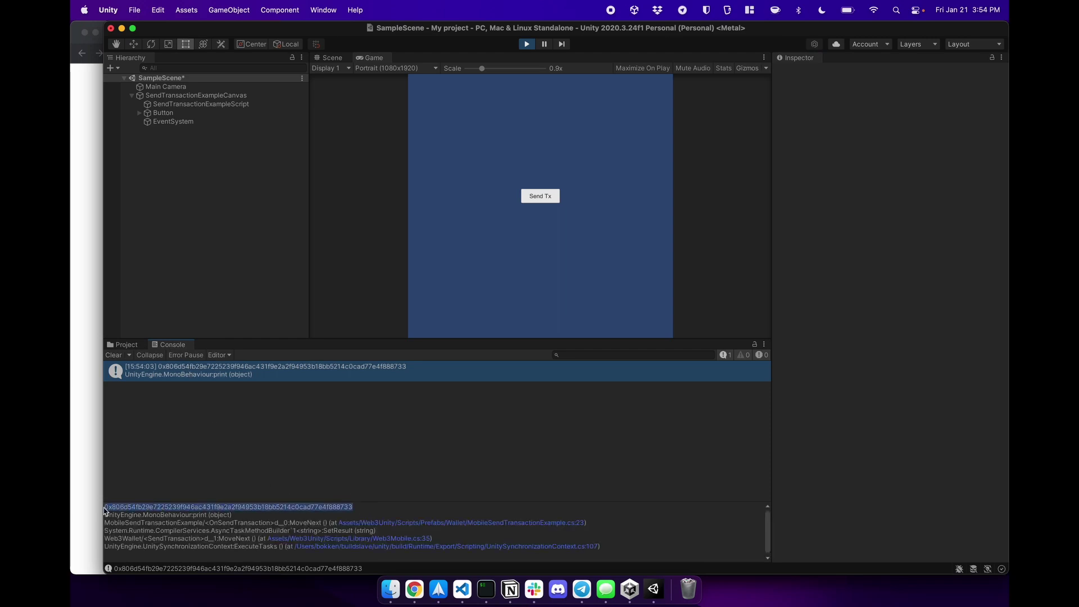
right_click(123, 506)
left_click(135, 512)
Search the copied hash on rinkeby.etherscan.io and check its timestamp and recipient
left_click(70, 379)
key("super+t")
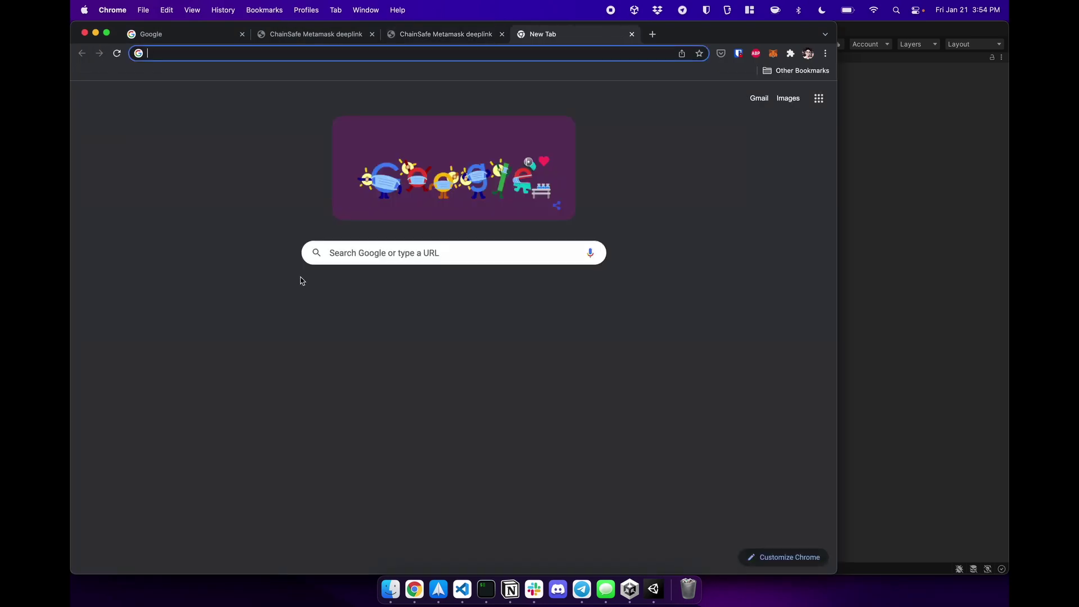
type("rinkeby")
key("Return")
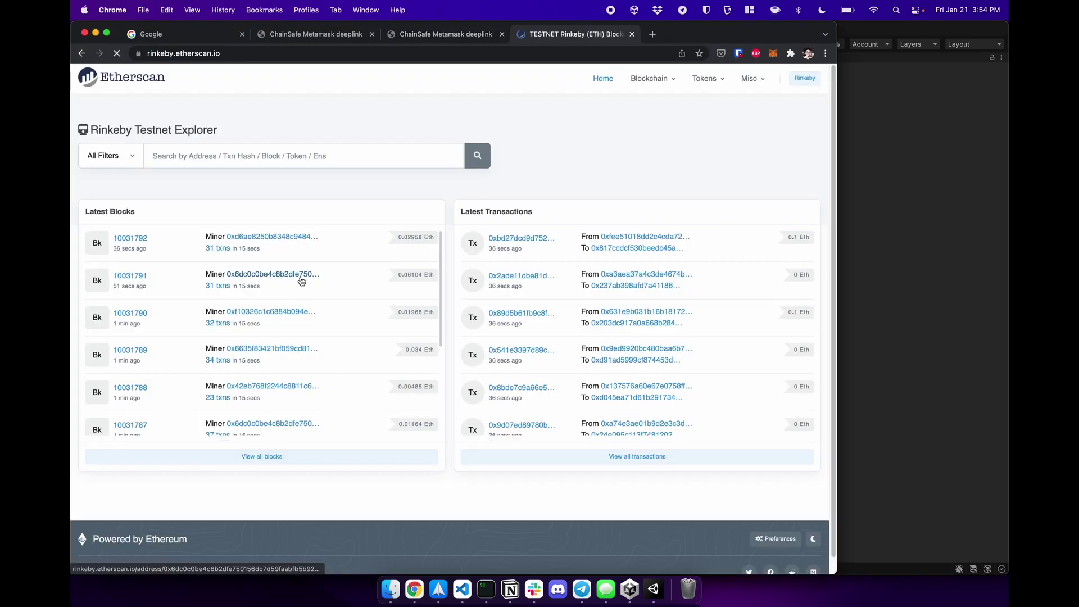
left_click(333, 156)
key("super+v")
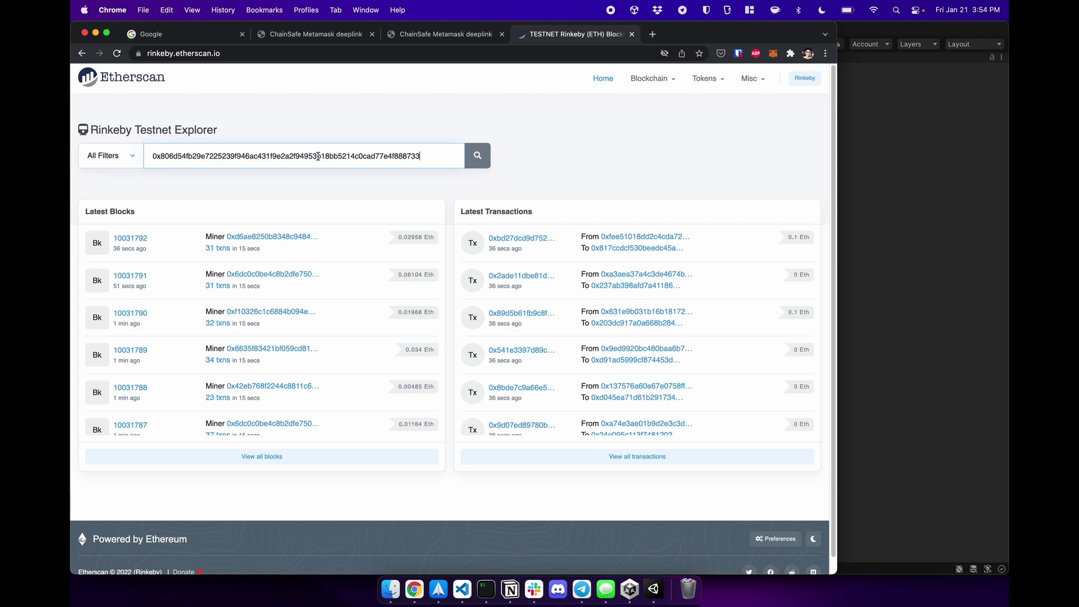
key("Return")
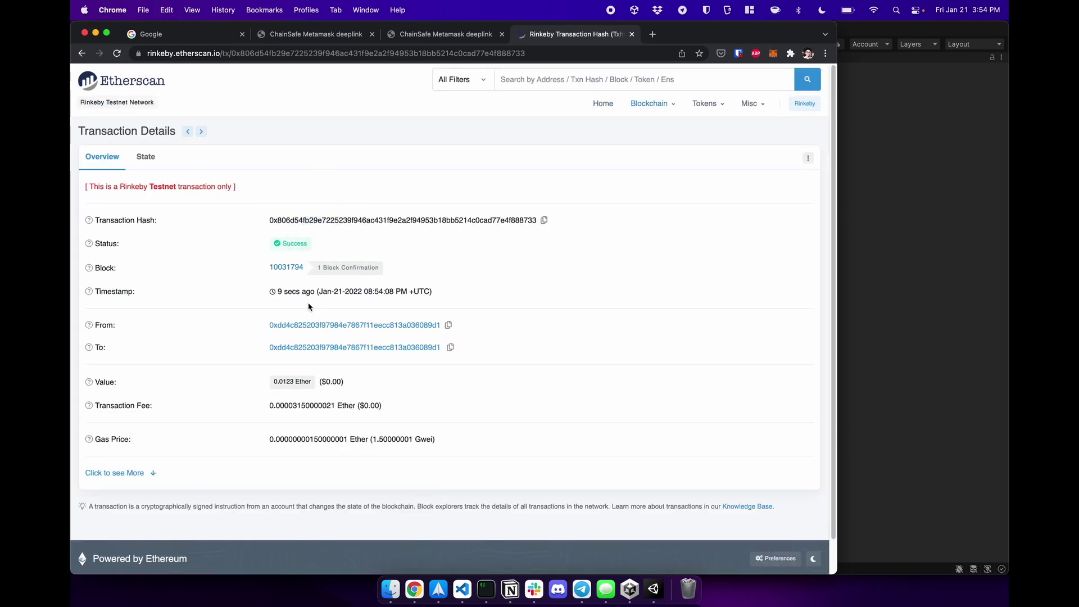
left_click_drag(276, 291, 314, 291)
mouse_move(269, 347)
left_mouse_down()
mouse_move(305, 347)
mouse_move(274, 360)
left_mouse_up()
scroll(295, 362, "down", 1)
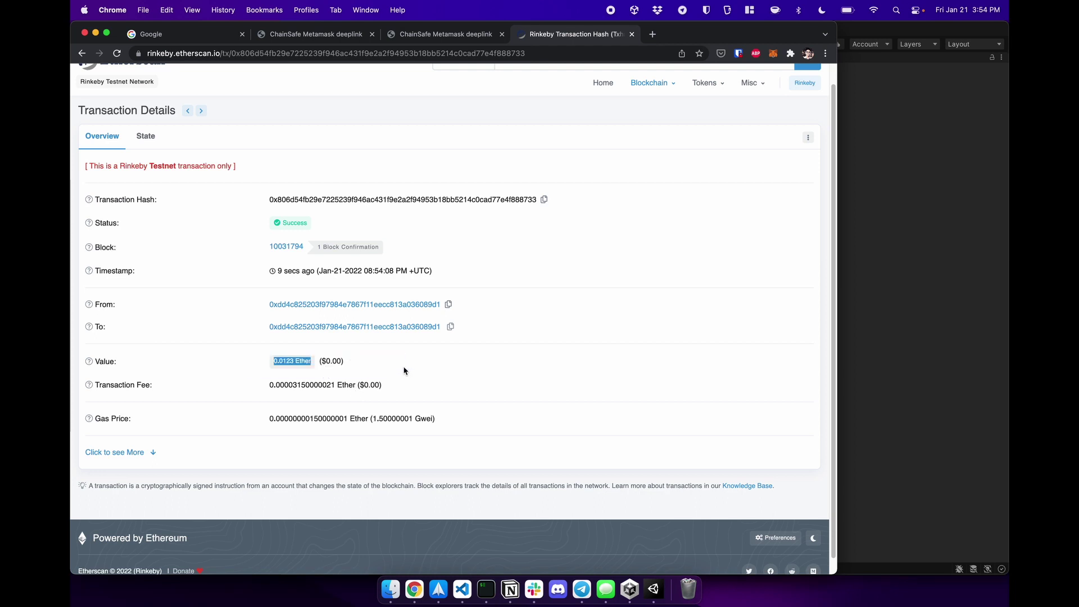
Stop the running game preview and open File > Build Settings
left_click(881, 319)
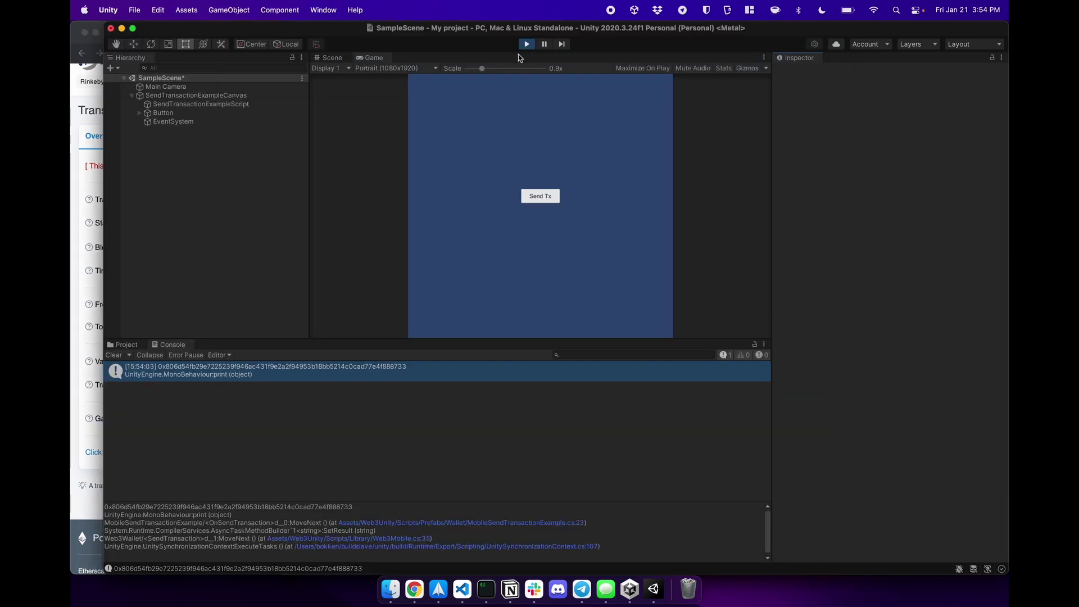
left_click(529, 44)
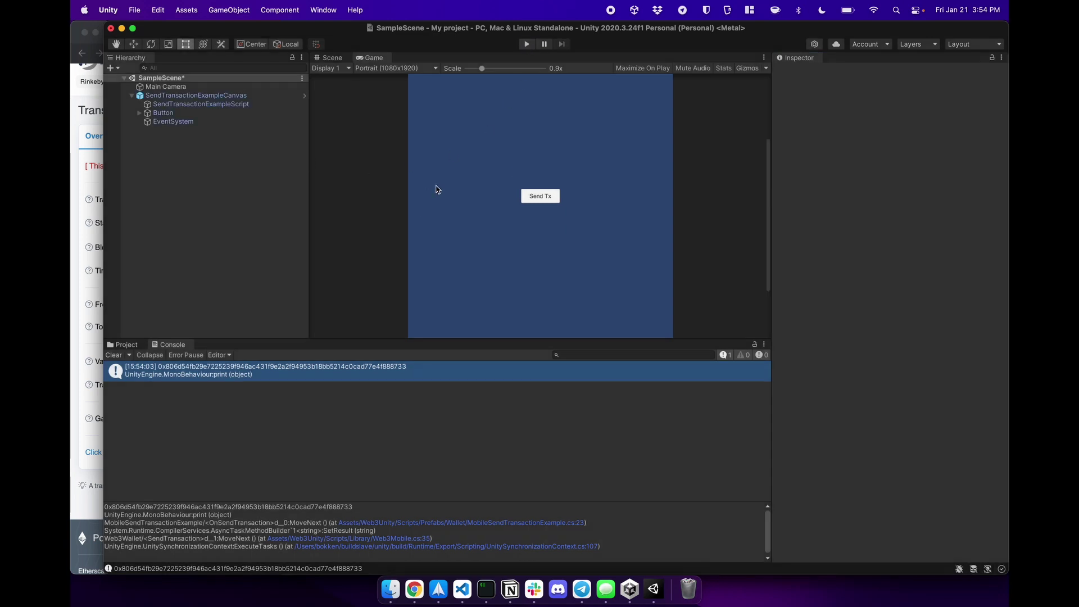
left_click(134, 11)
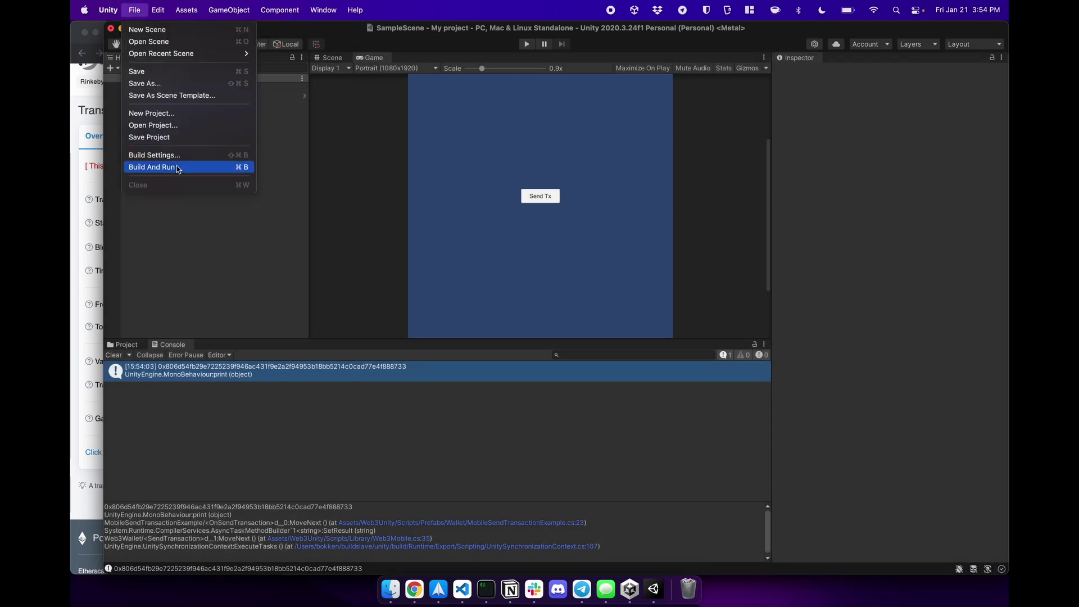
left_click(153, 155)
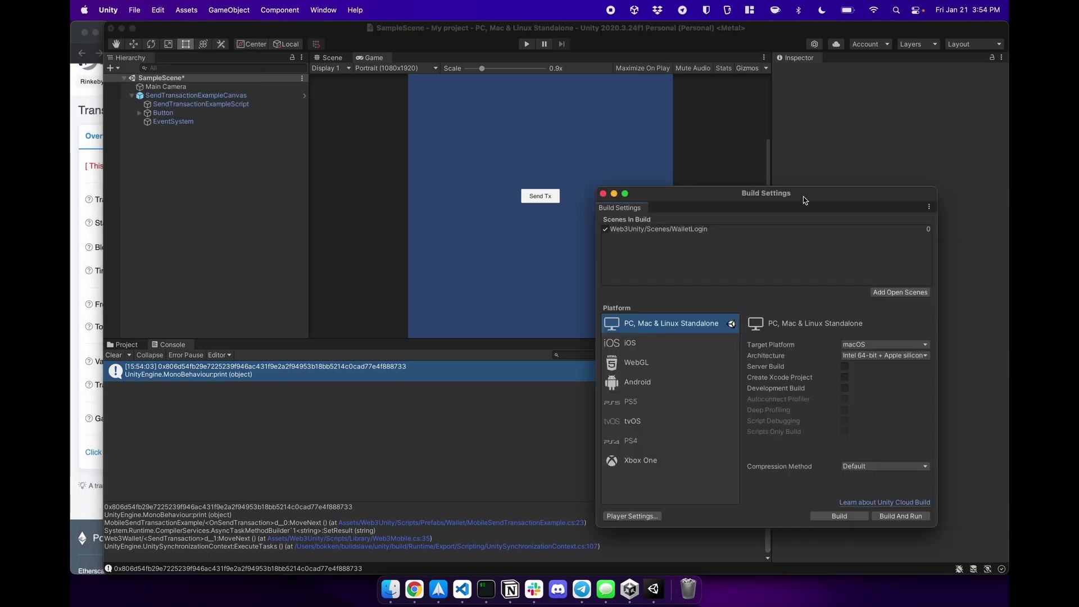
Delete the WalletLogin scene from the Scenes In Build list
left_click_drag(804, 195, 872, 141)
left_click(672, 135)
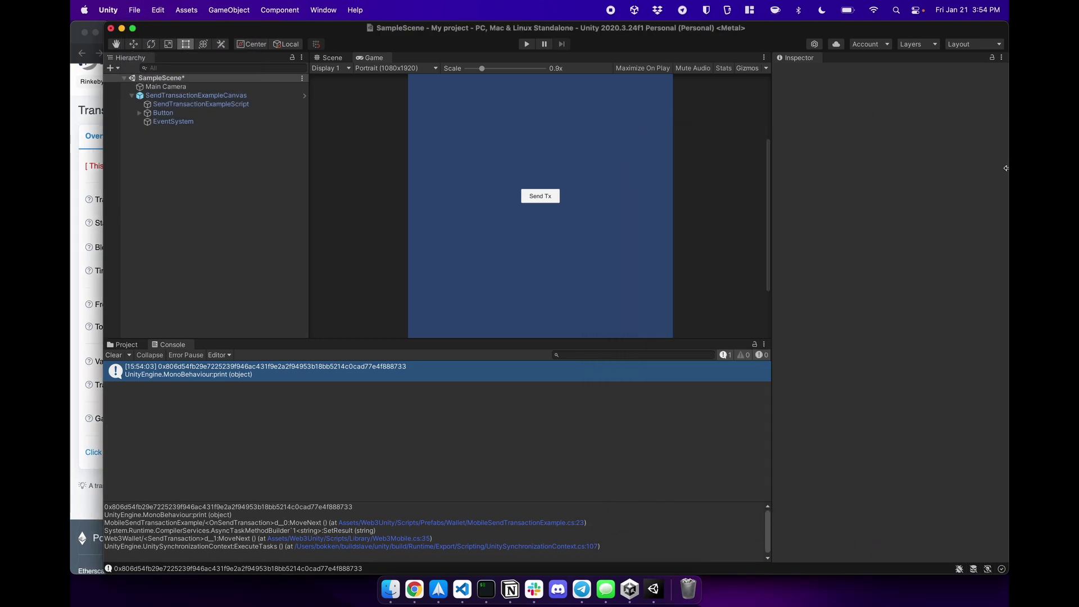
left_click(790, 165)
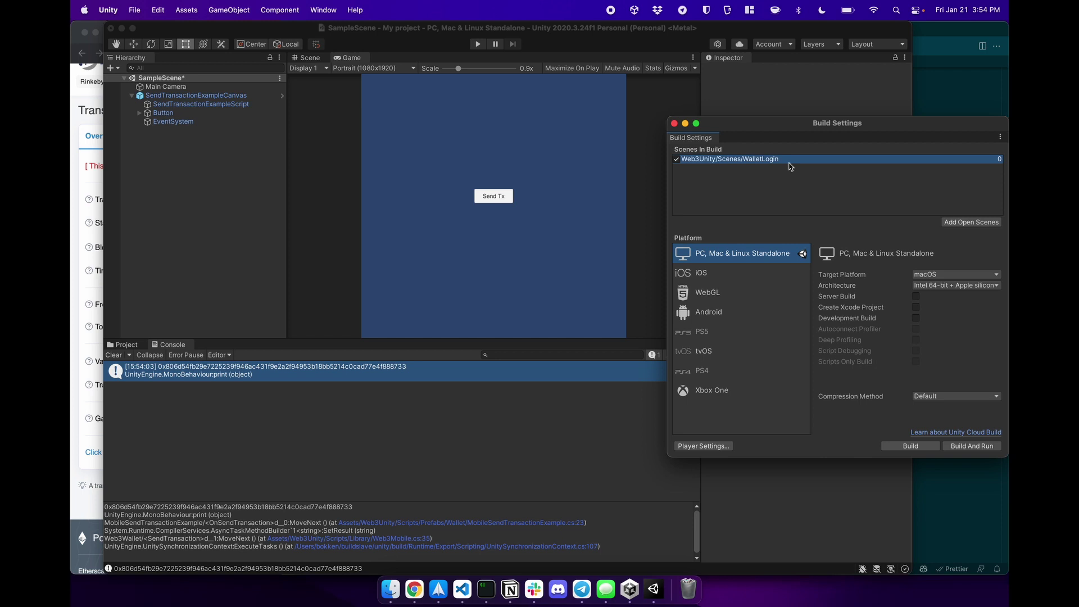
key("BackSpace")
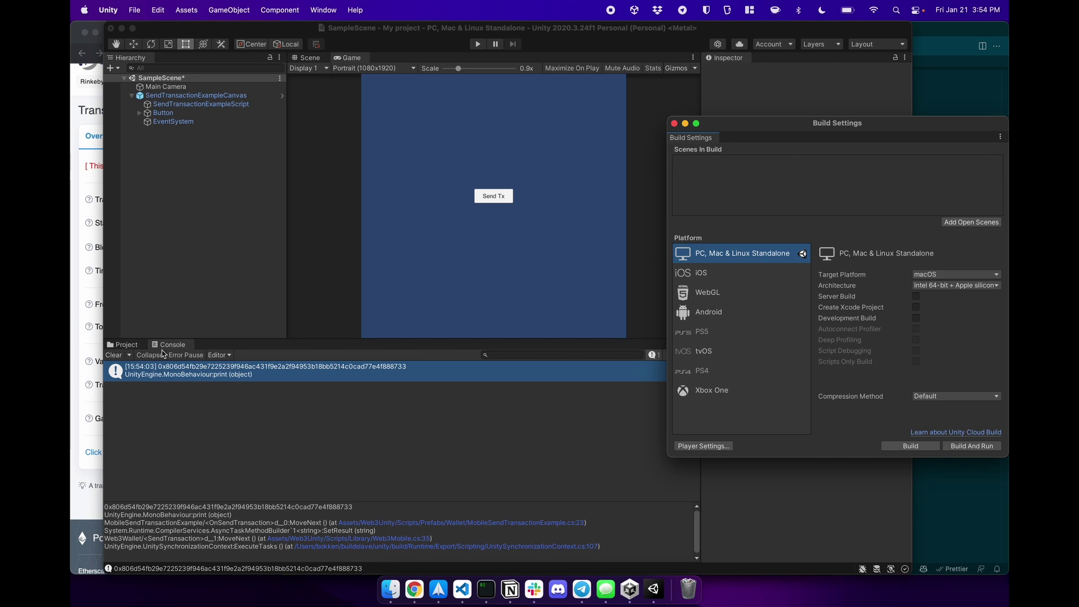
left_click(127, 344)
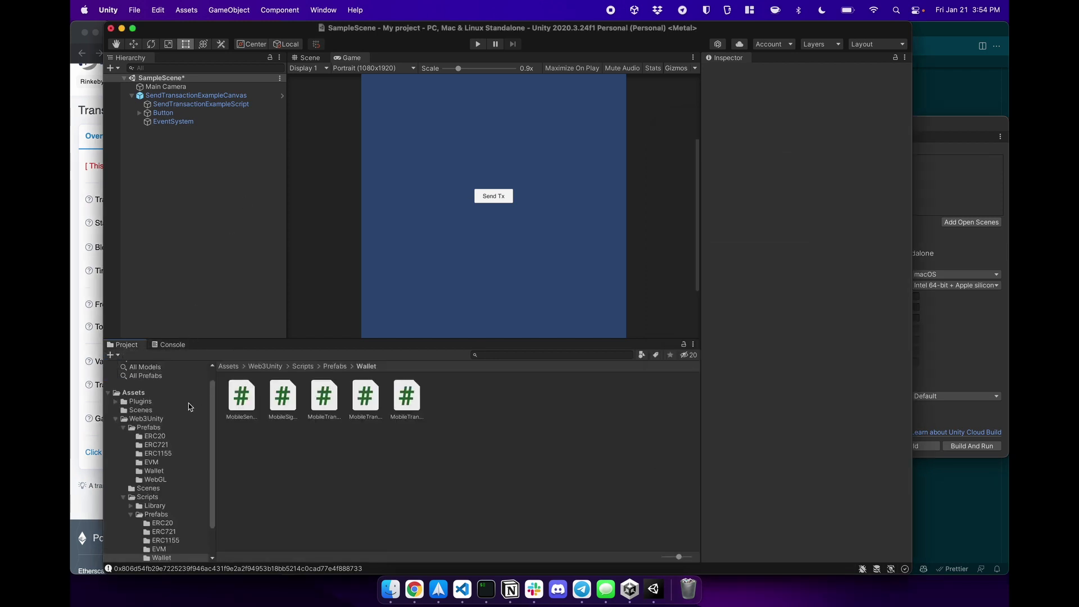
Drag WalletLogin from Assets > Web3Unity > Scenes back into Scenes In Build
left_click(142, 420)
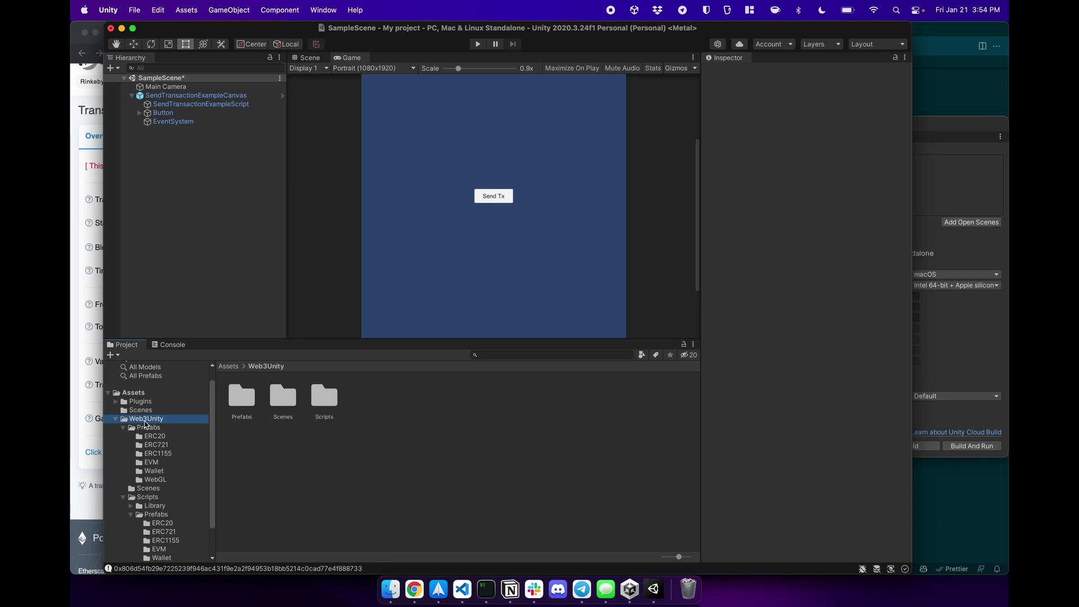
double_click(284, 403)
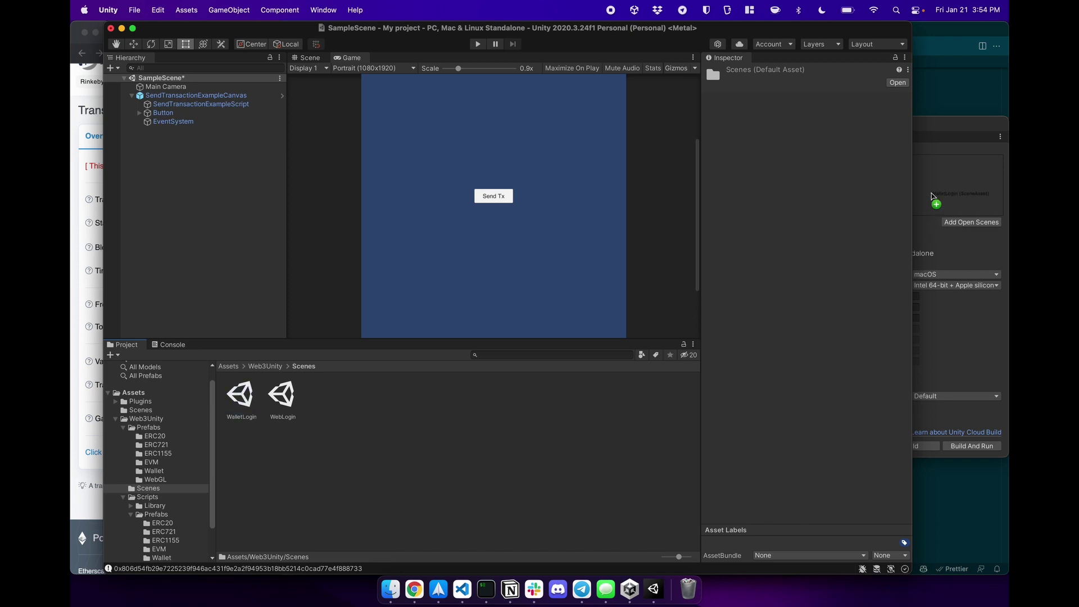
left_click_drag(944, 132, 674, 130)
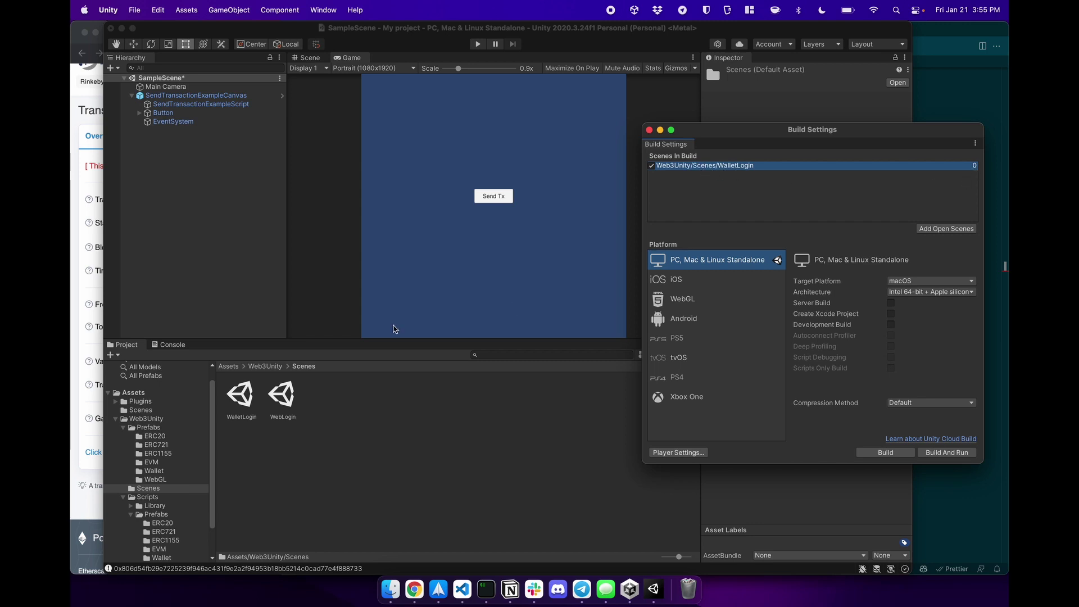
Add the open SampleScene after WalletLogin, then show the Android platform options
left_click(204, 268)
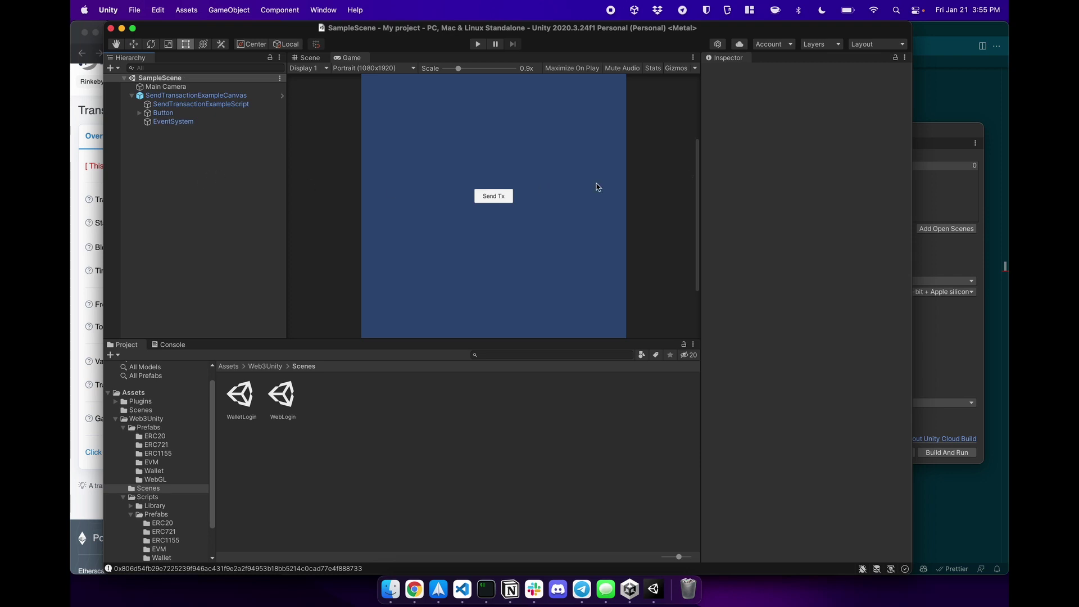
left_click(954, 133)
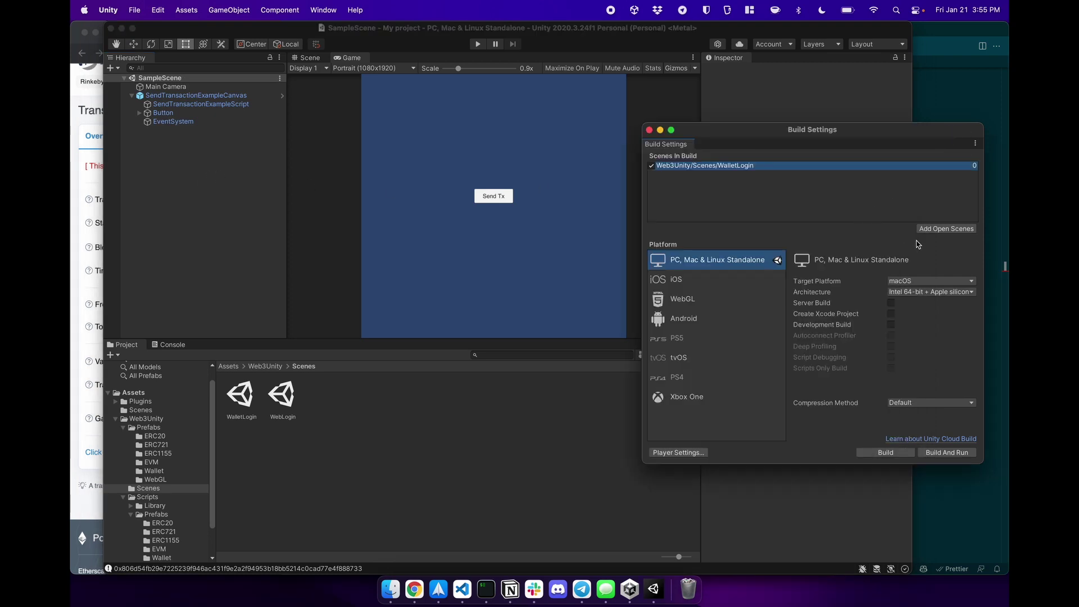
left_click(935, 232)
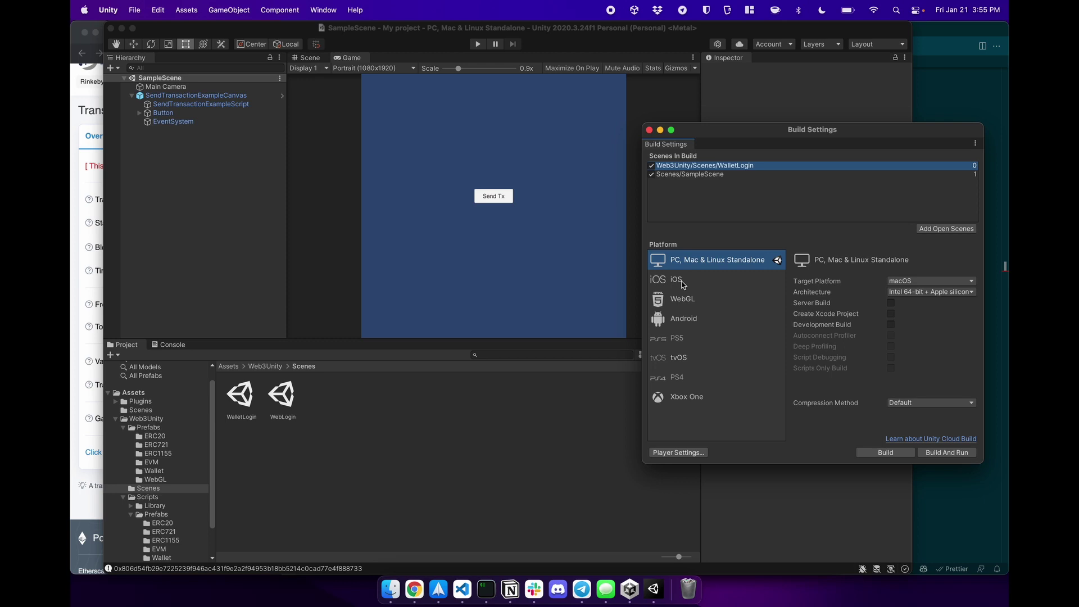
left_click(685, 281)
left_click(699, 320)
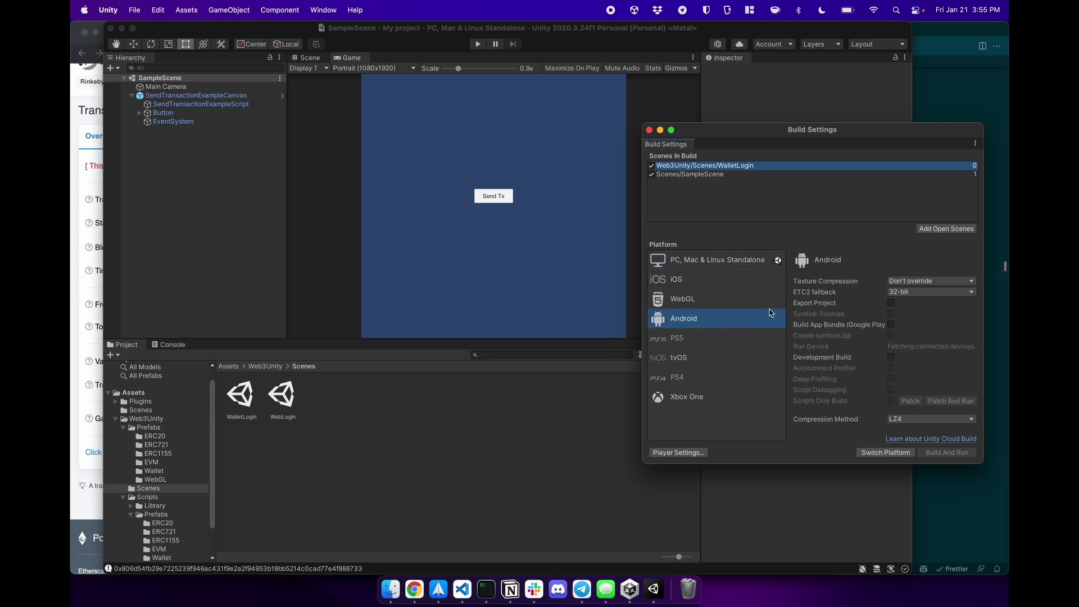